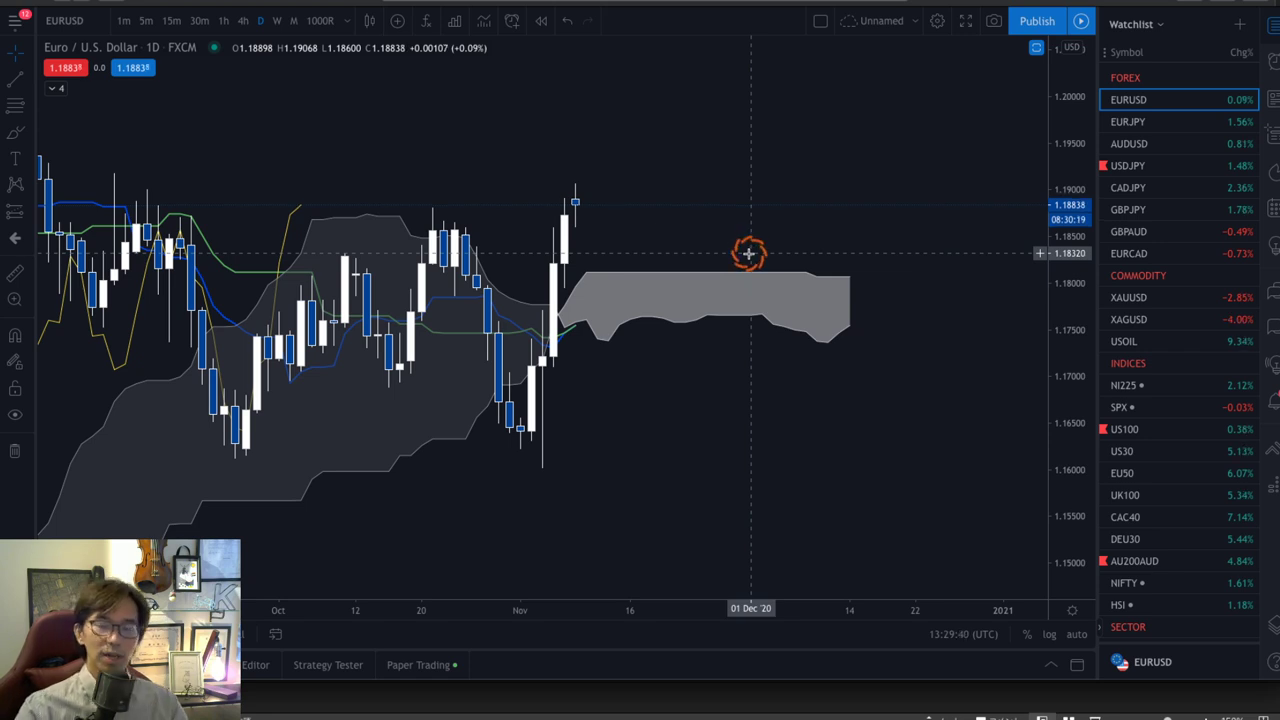
- Switch the EURUSD chart to the 4h timeframe and draw rising arrows above and below the projected cloud
click(247, 20)
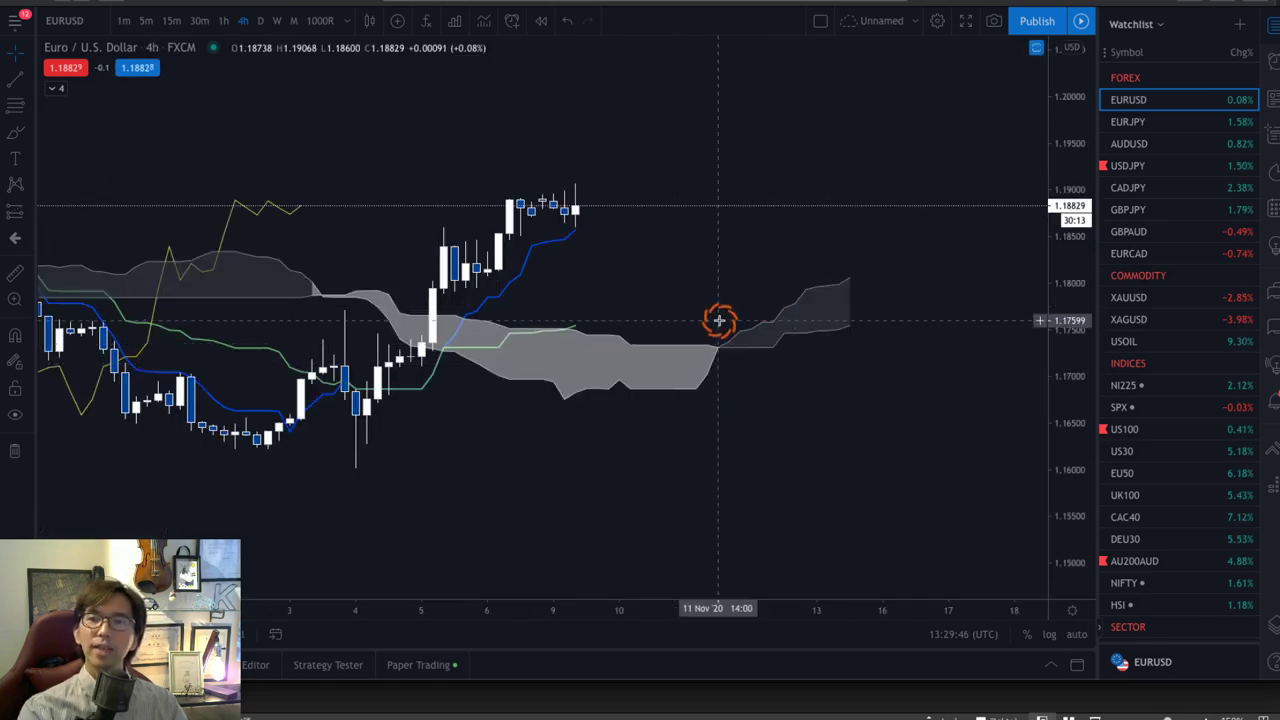
drag(718, 320, 771, 291)
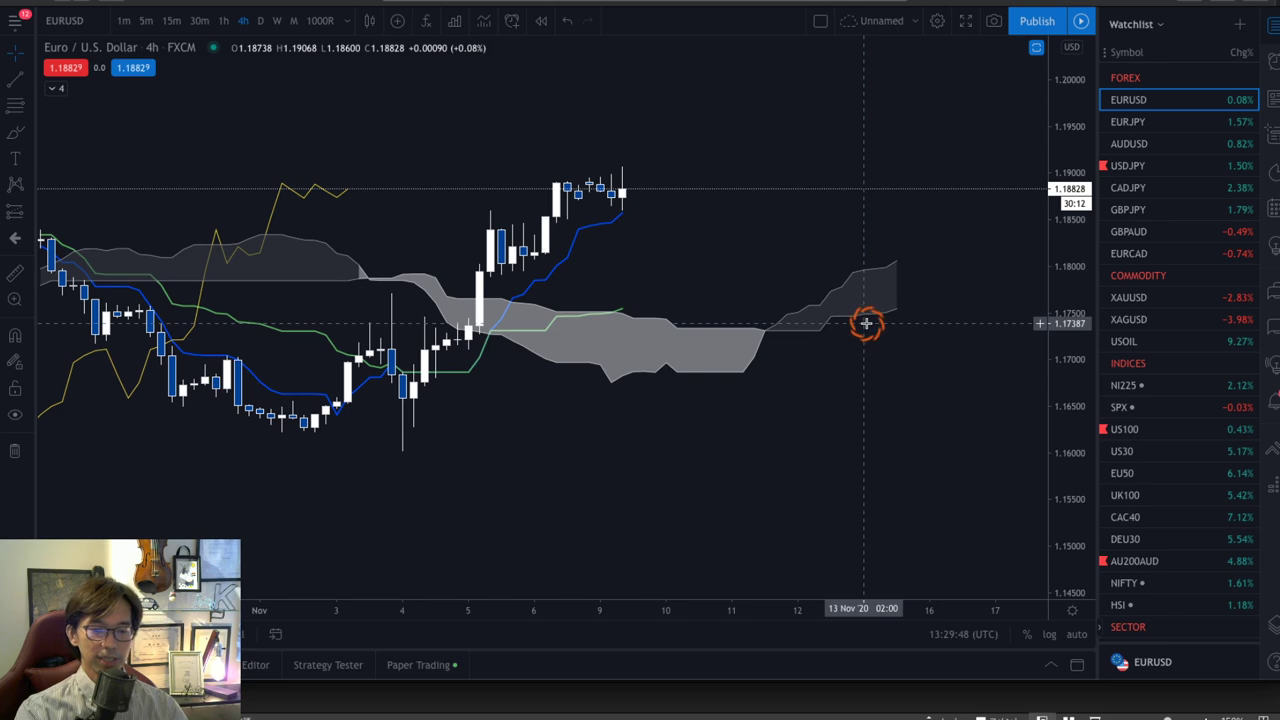
drag(876, 338, 956, 312)
mouse_move(837, 260)
mouse_down()
mouse_move(894, 220)
mouse_move(915, 241)
mouse_up()
mouse_move(580, 337)
mouse_down()
mouse_move(654, 302)
mouse_move(602, 248)
mouse_up()
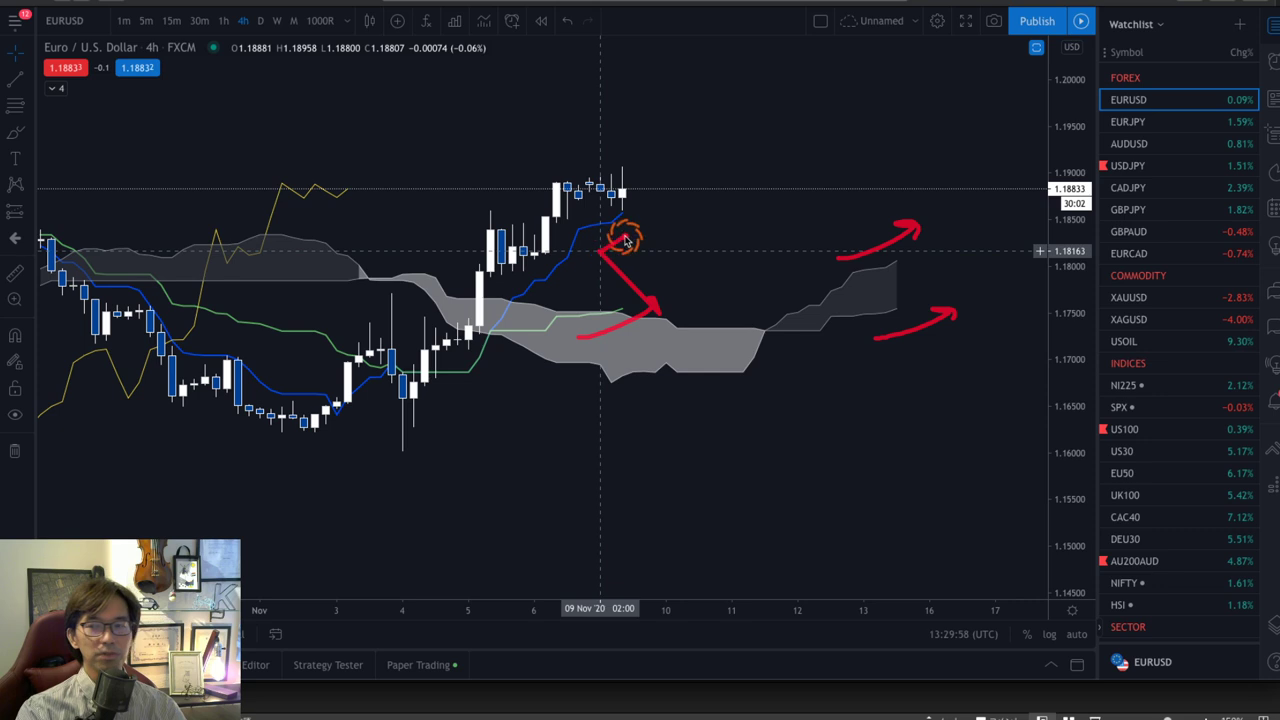
key(ctrl+z)
key(ctrl+z)
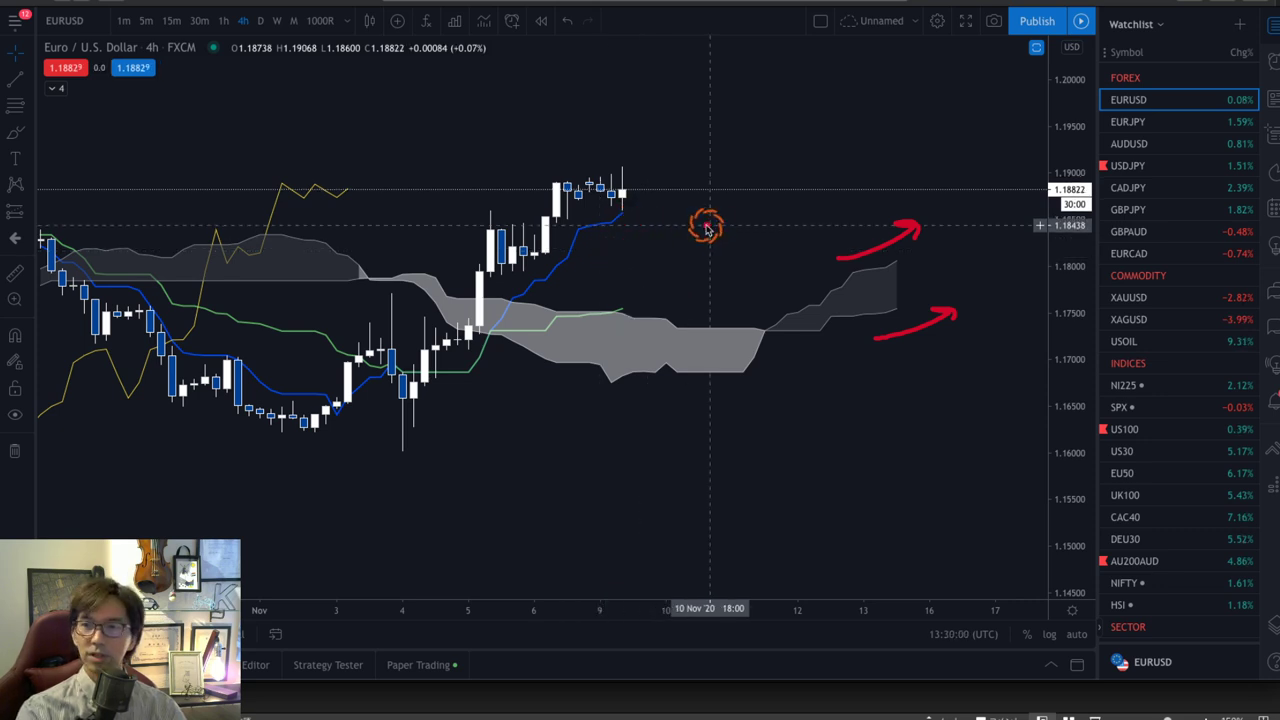
- Draw rising arrows beside the green and blue lines, circle the yellow line's end, and clear all the annotations
drag(592, 352, 676, 298)
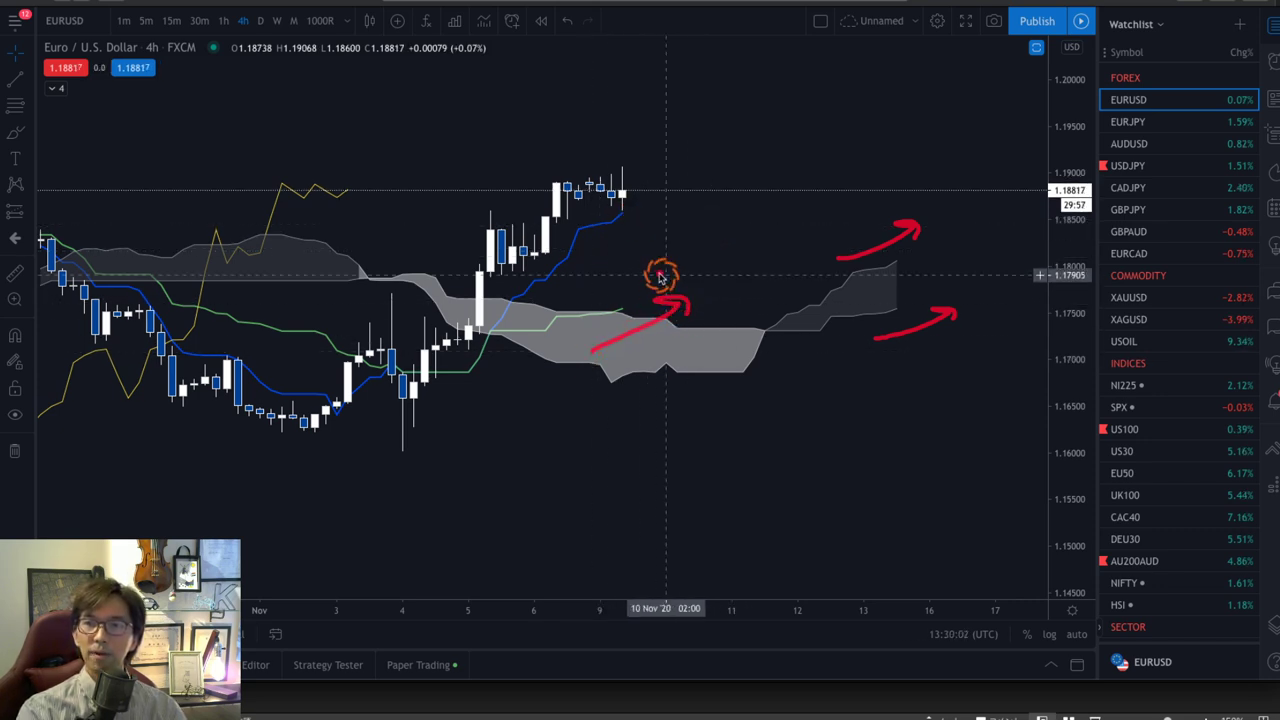
drag(606, 253, 665, 210)
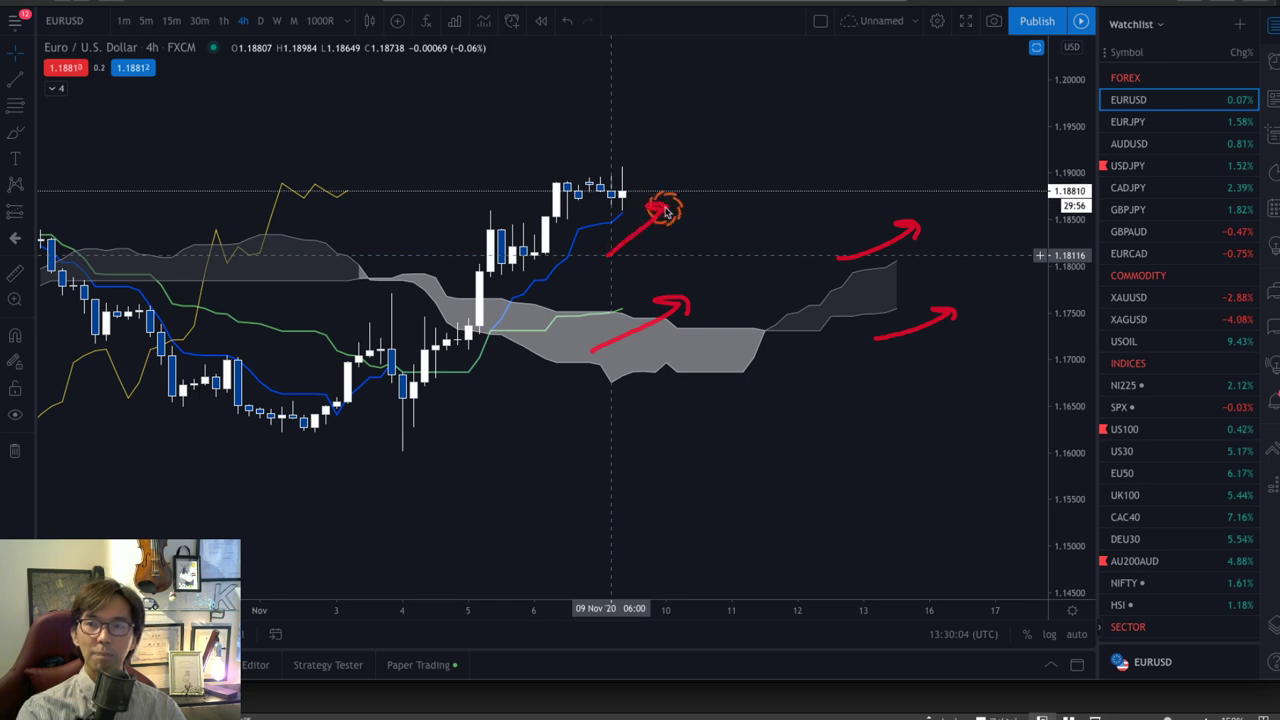
mouse_move(343, 218)
mouse_down()
mouse_move(366, 160)
mouse_move(346, 222)
mouse_up()
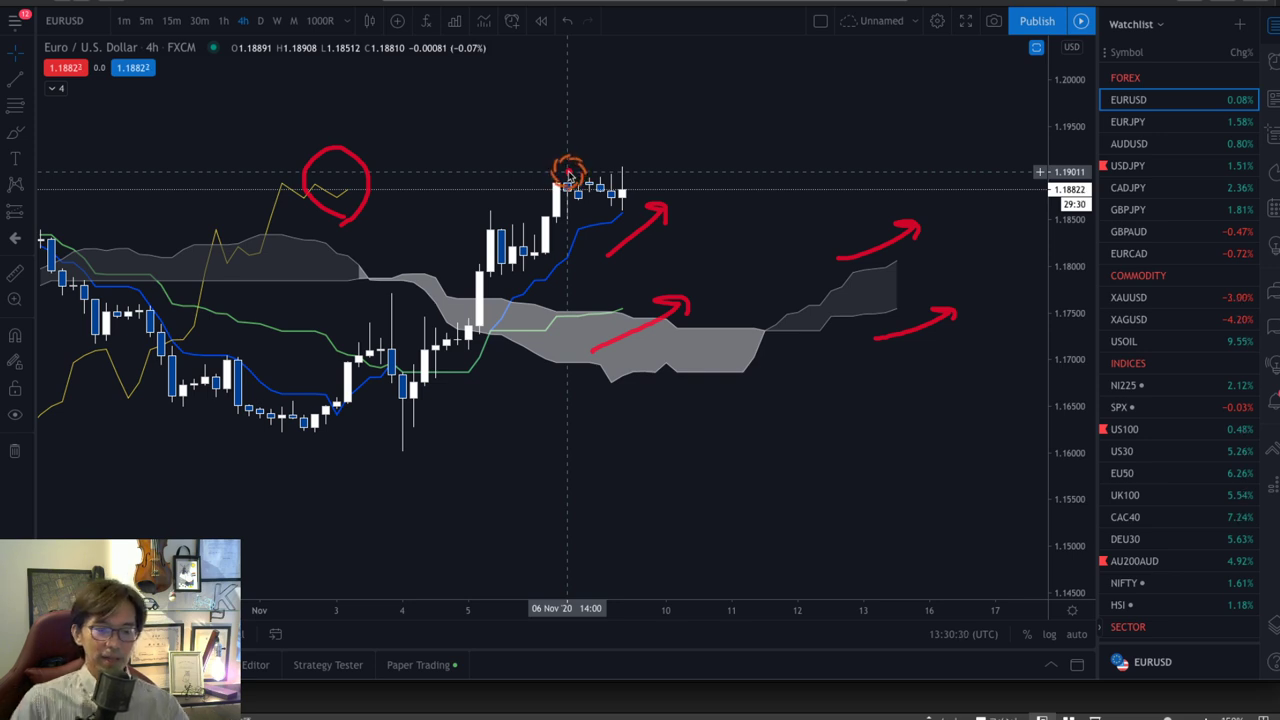
key(Escape)
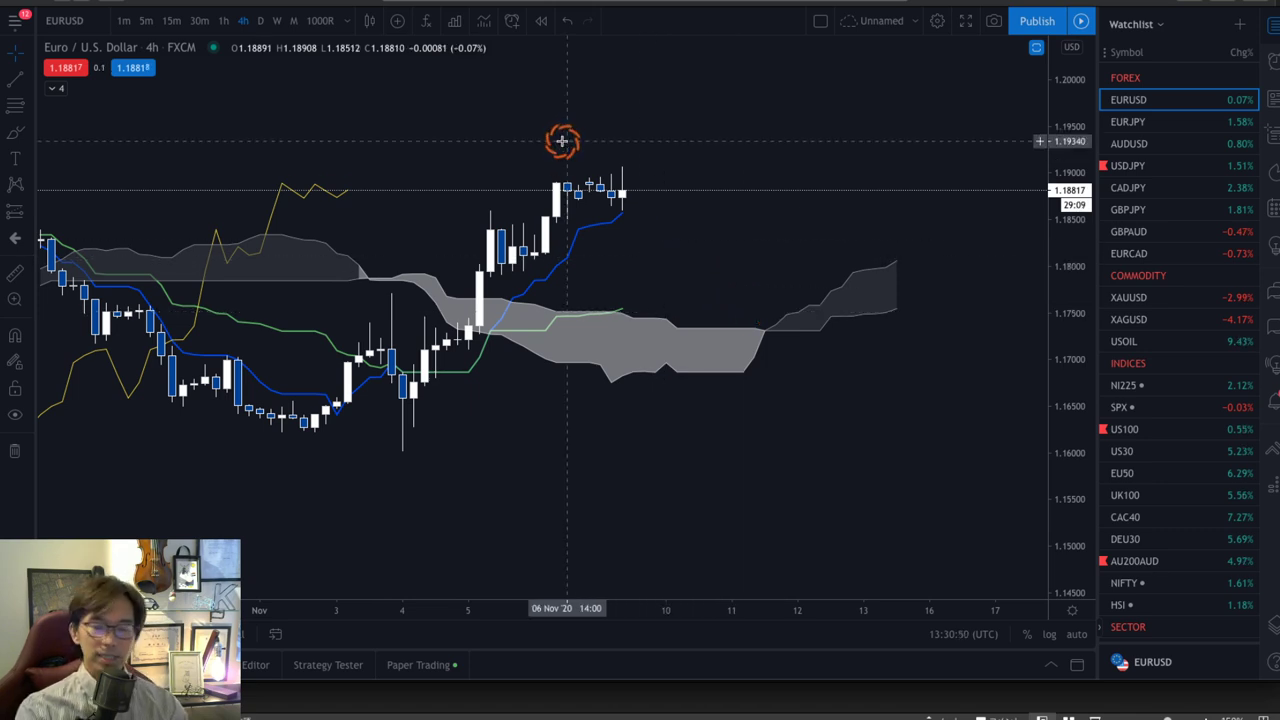
- Draw rising arrows at the cloud and green line, short level marks above the latest candles, and a zigzag price path rising through them
mouse_move(870, 302)
mouse_down()
mouse_move(937, 259)
mouse_move(963, 262)
mouse_up()
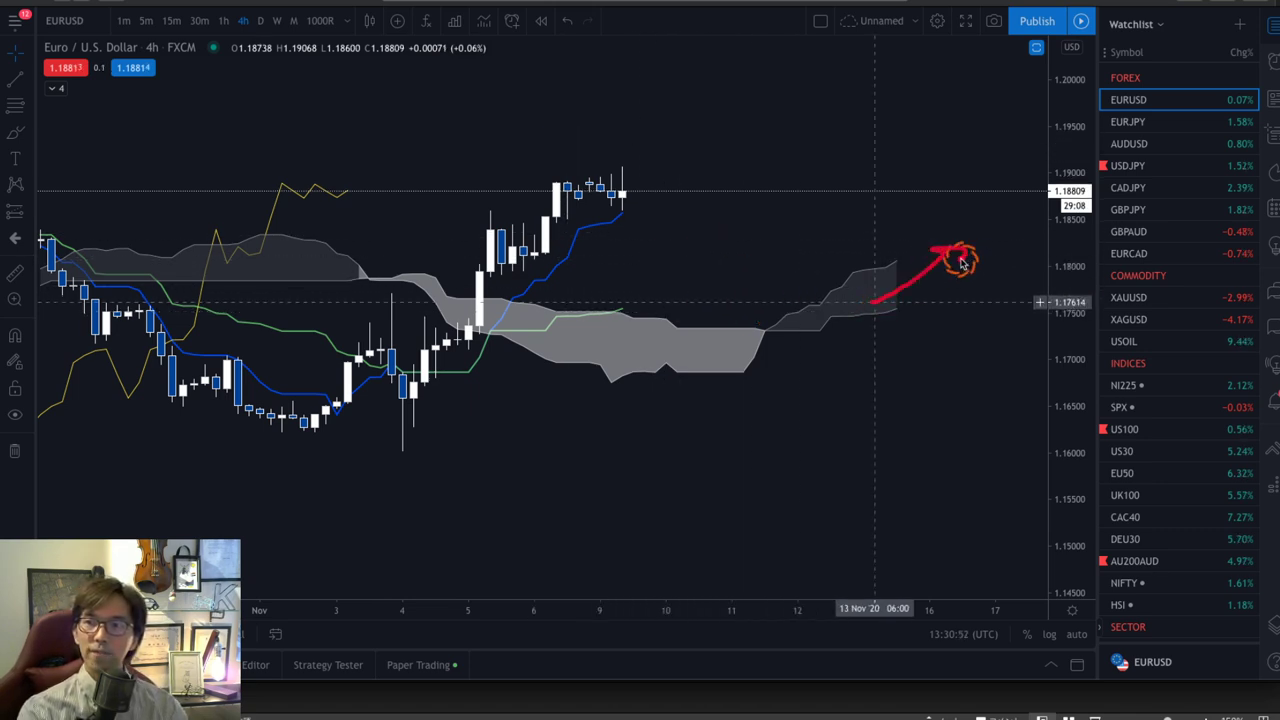
mouse_move(608, 329)
mouse_down()
mouse_move(666, 280)
mouse_move(708, 295)
mouse_up()
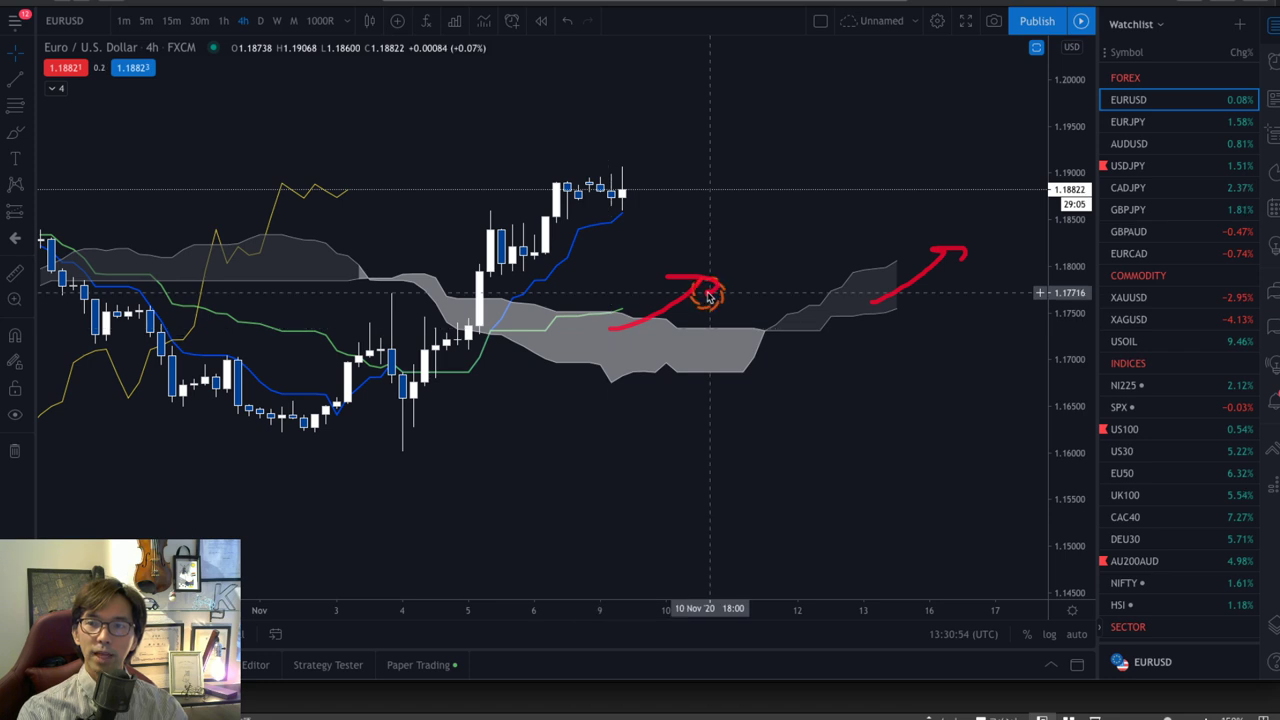
mouse_move(616, 188)
mouse_down()
mouse_move(706, 152)
mouse_move(711, 122)
mouse_up()
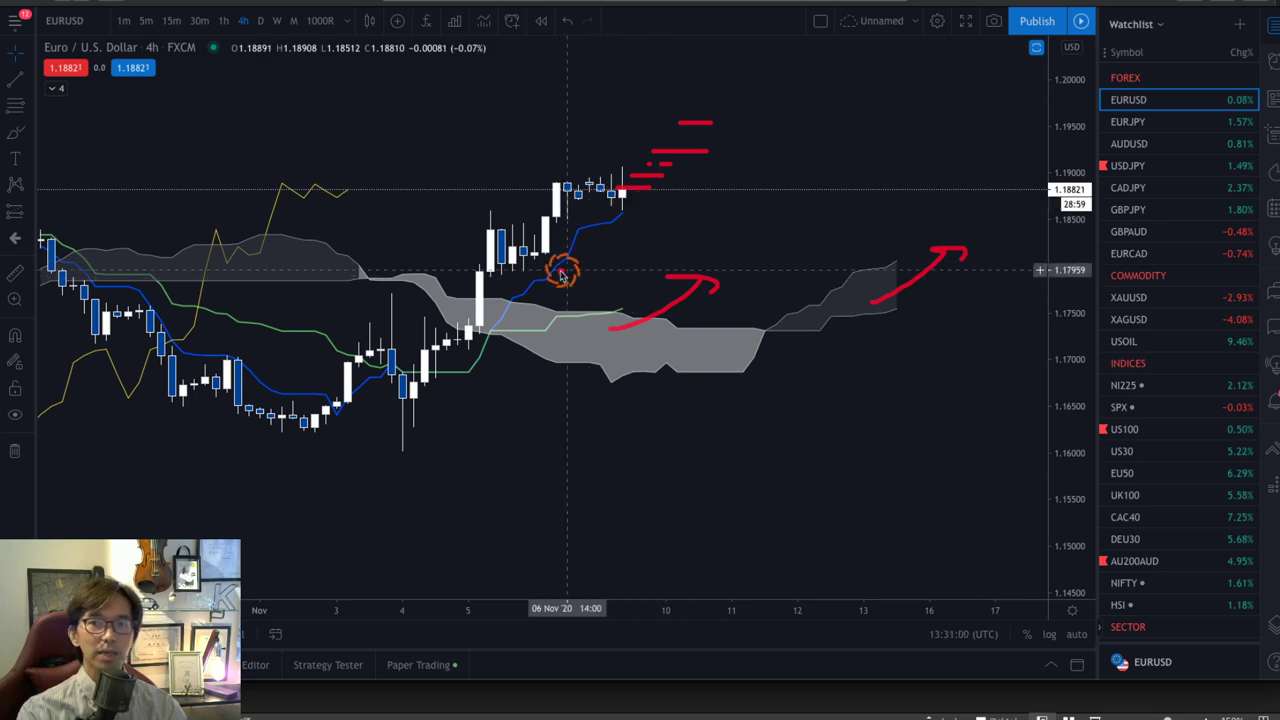
mouse_move(514, 274)
mouse_down()
mouse_move(566, 194)
mouse_move(623, 206)
mouse_move(674, 126)
mouse_move(706, 126)
mouse_up()
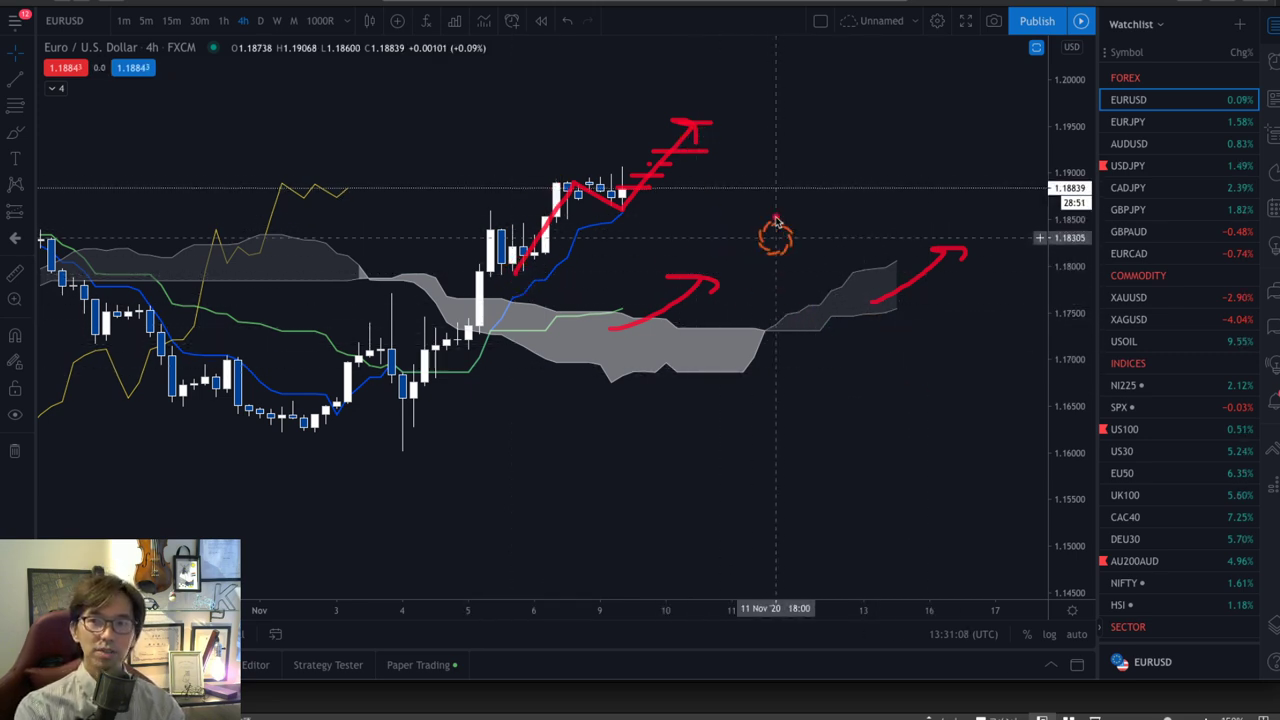
- Place a horizontal line at 1.19050 and compare it on the daily chart, returning to the 4h timeframe
click(734, 168)
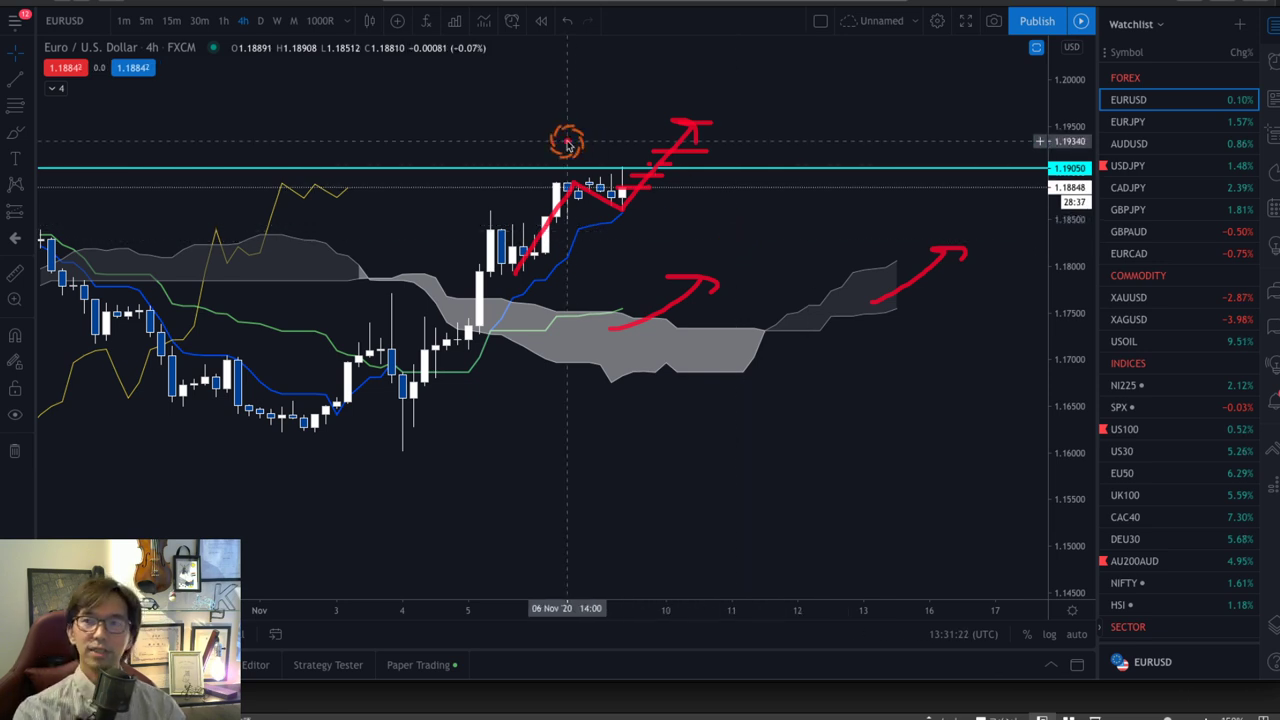
click(259, 20)
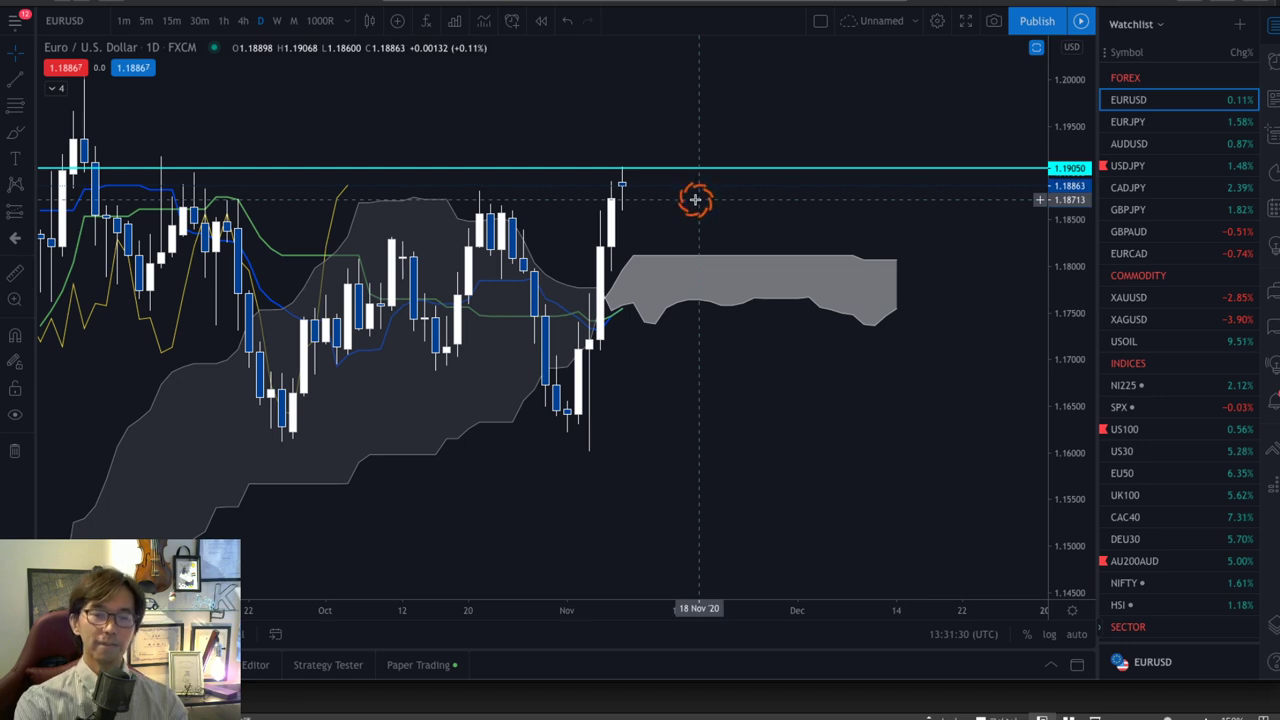
click(243, 20)
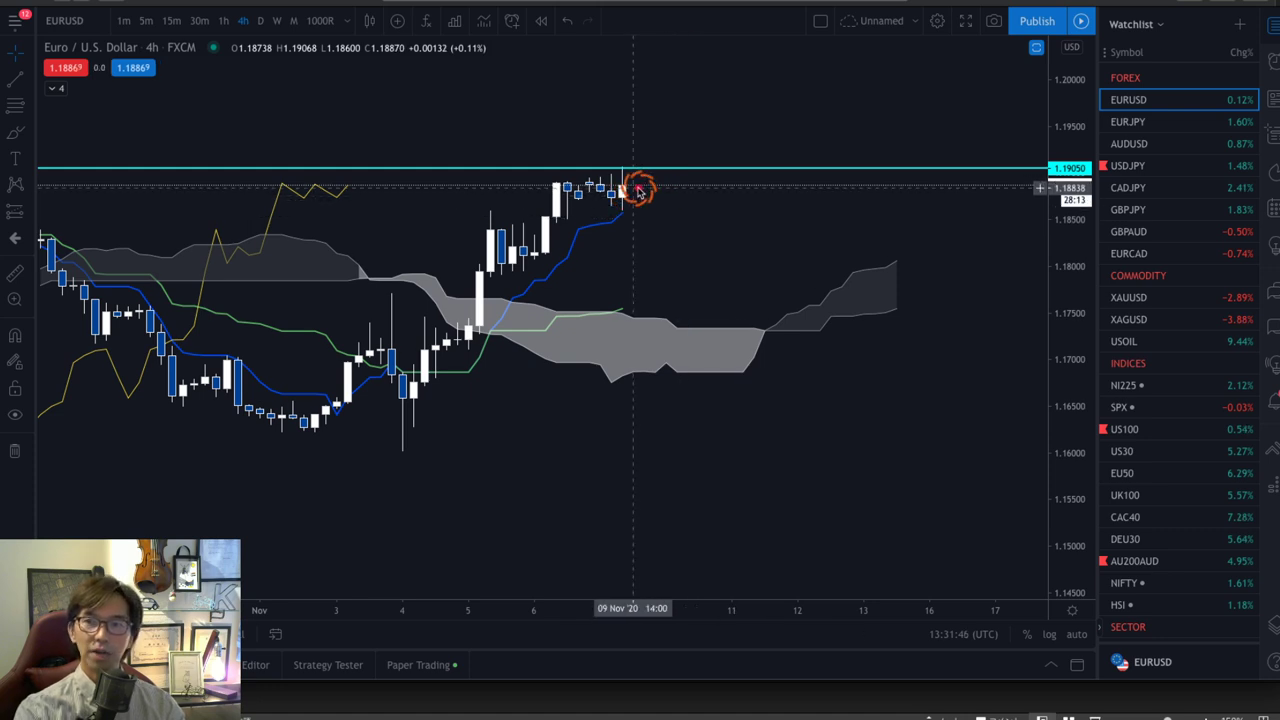
- Sketch a short falling arrow, a zigzag over the sideways candles and a rising arrow through the 1.19050 line, and clear the sketches
drag(648, 207, 655, 212)
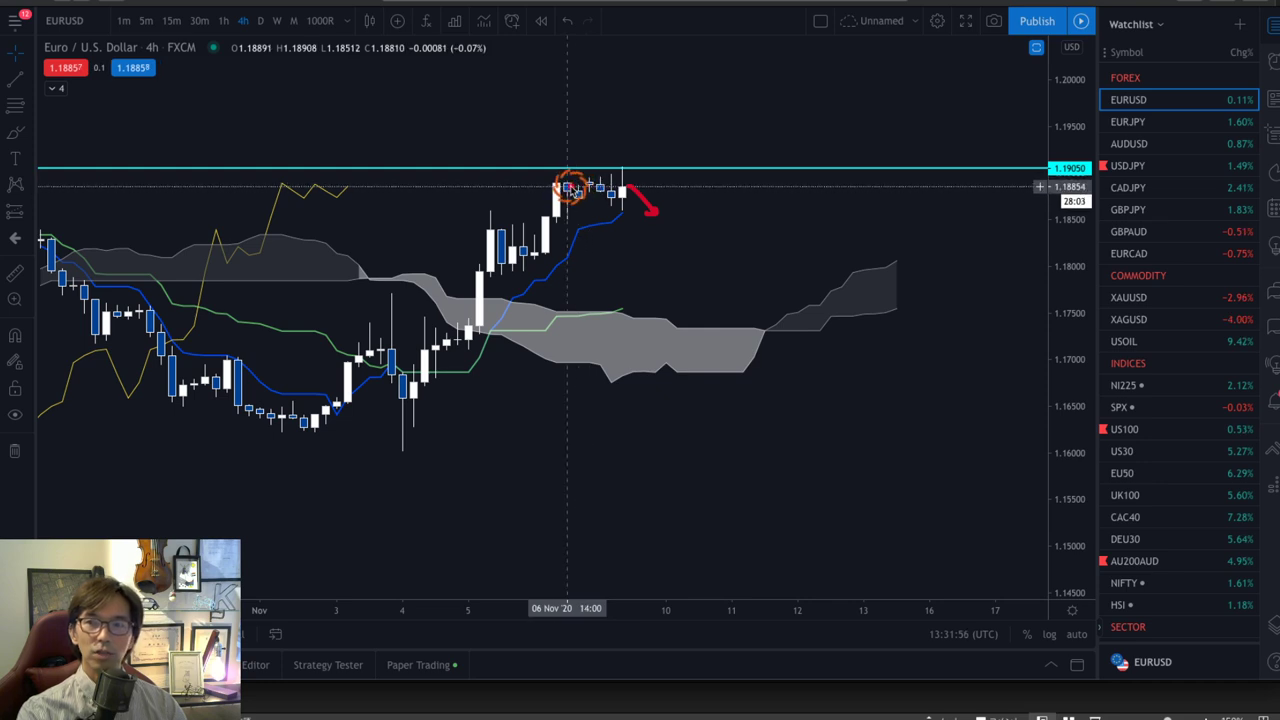
drag(585, 193, 640, 202)
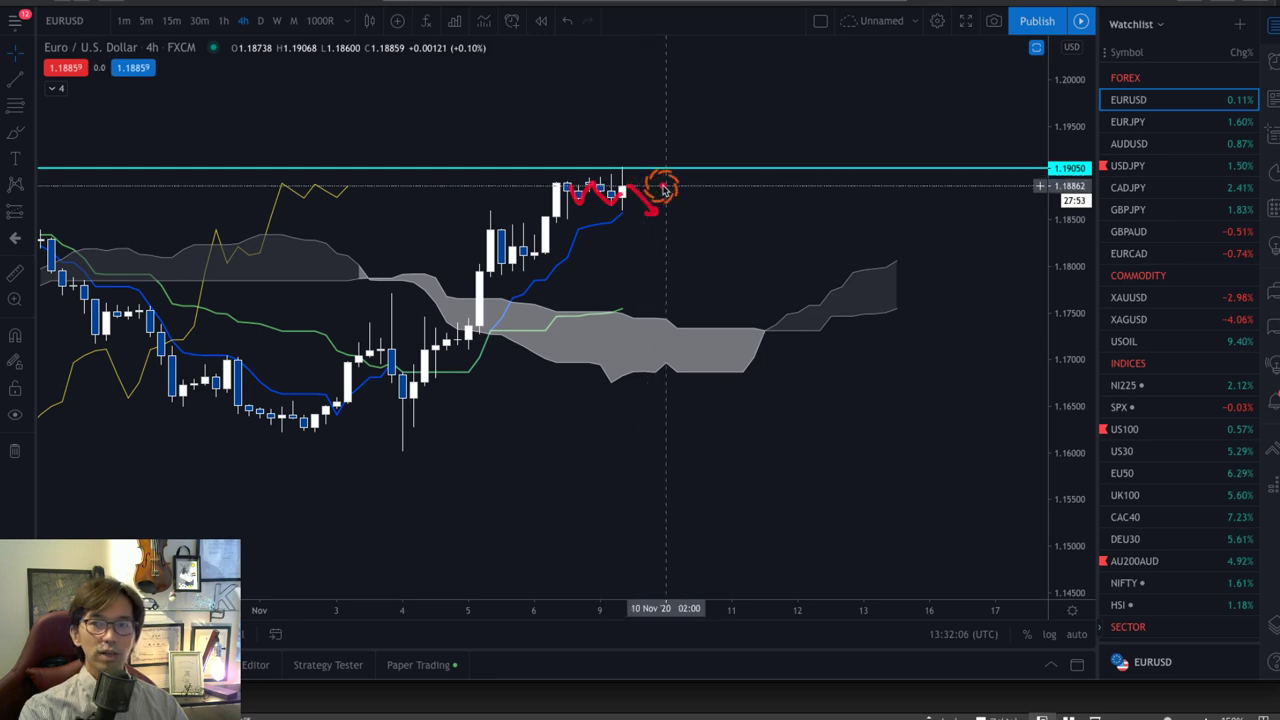
mouse_move(652, 186)
mouse_down()
mouse_move(724, 100)
mouse_move(748, 114)
mouse_up()
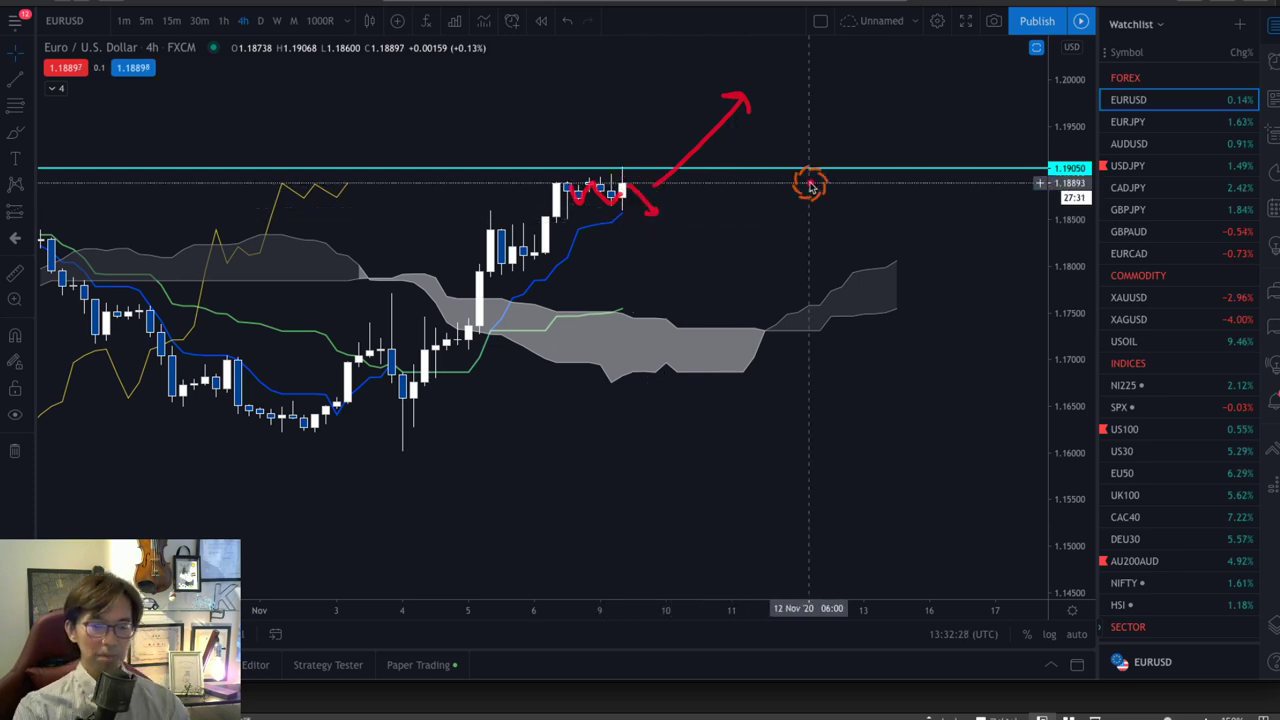
key(Escape)
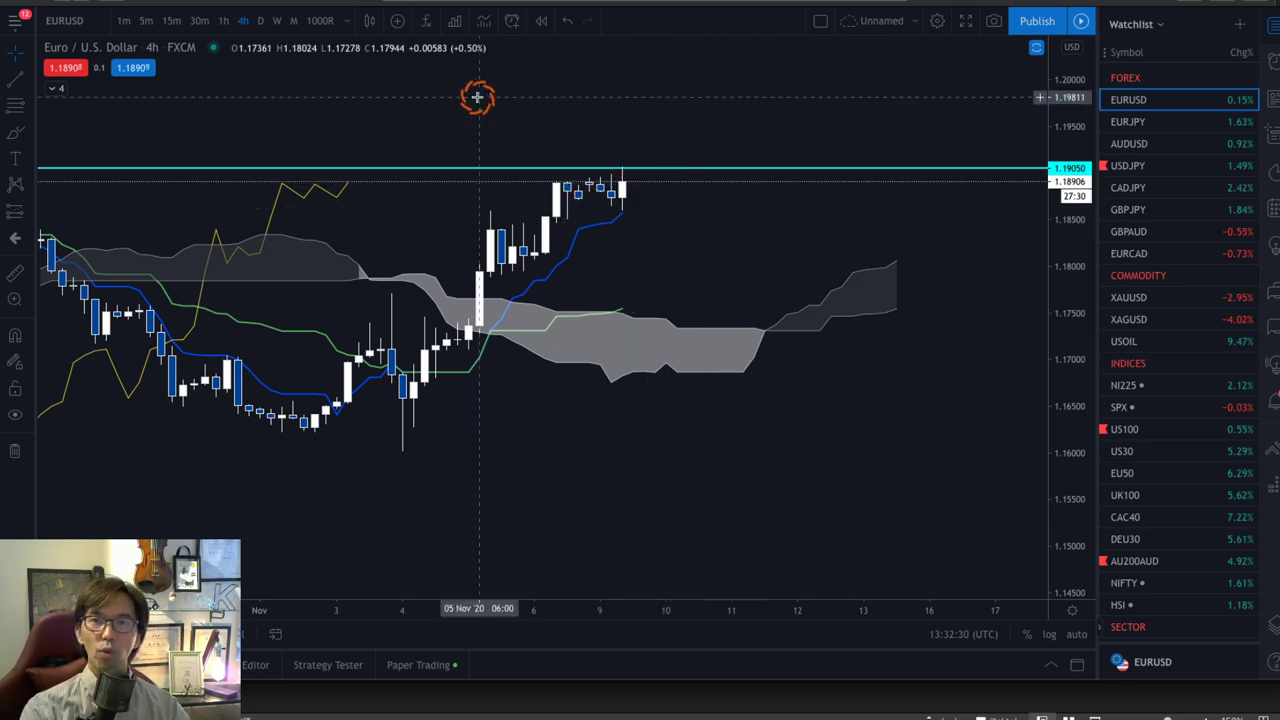
- Switch the EURUSD chart to the 1h timeframe and rescale the price axis to fit the candles and cloud
click(223, 20)
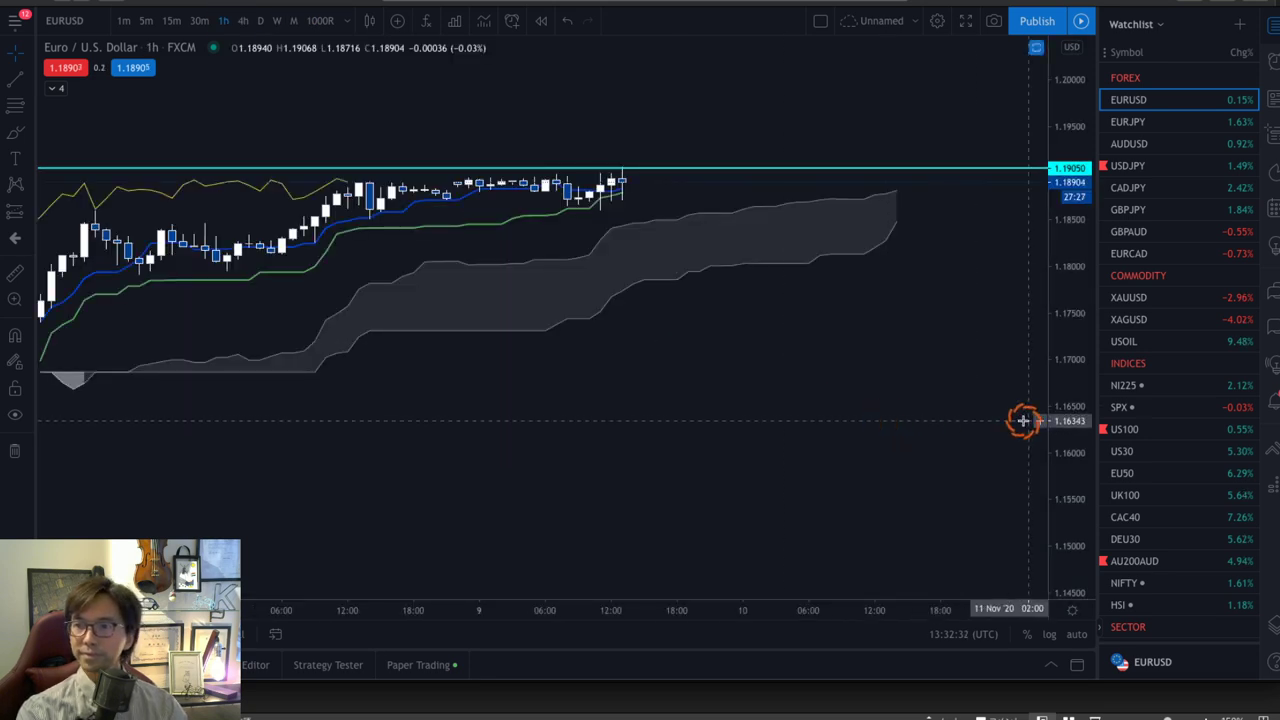
click(1076, 634)
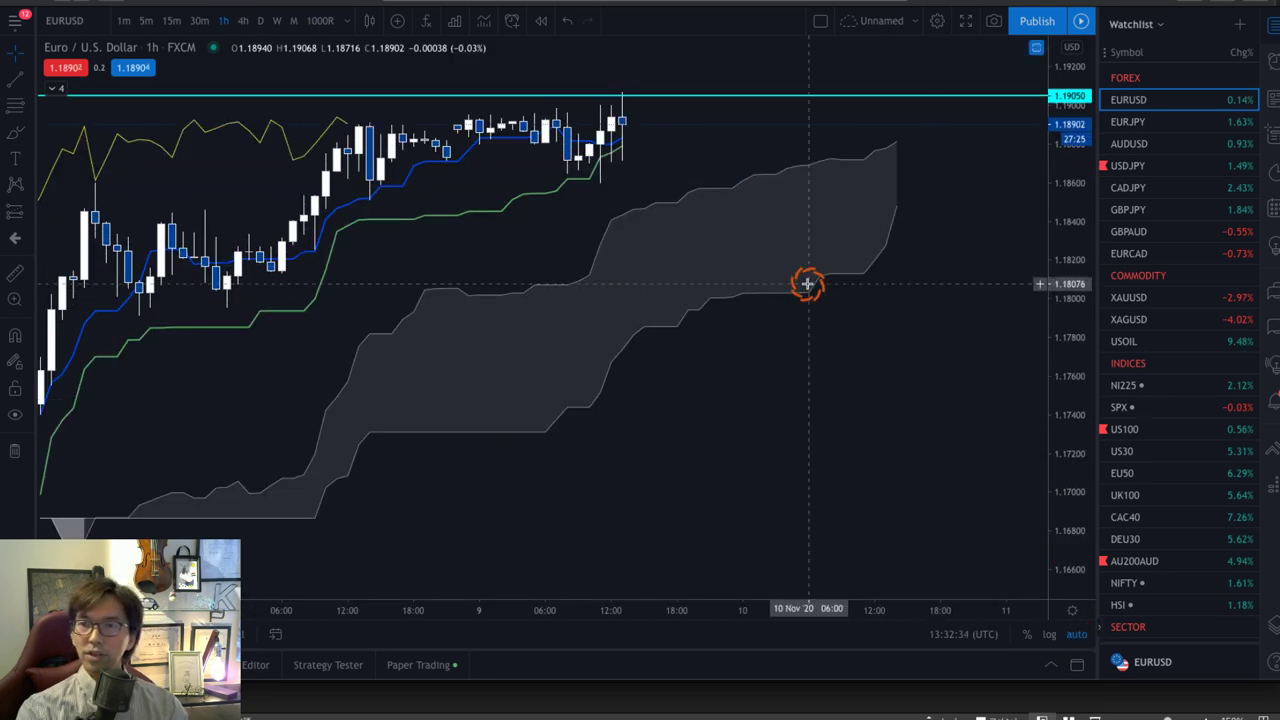
drag(740, 214, 774, 306)
drag(1057, 194, 880, 400)
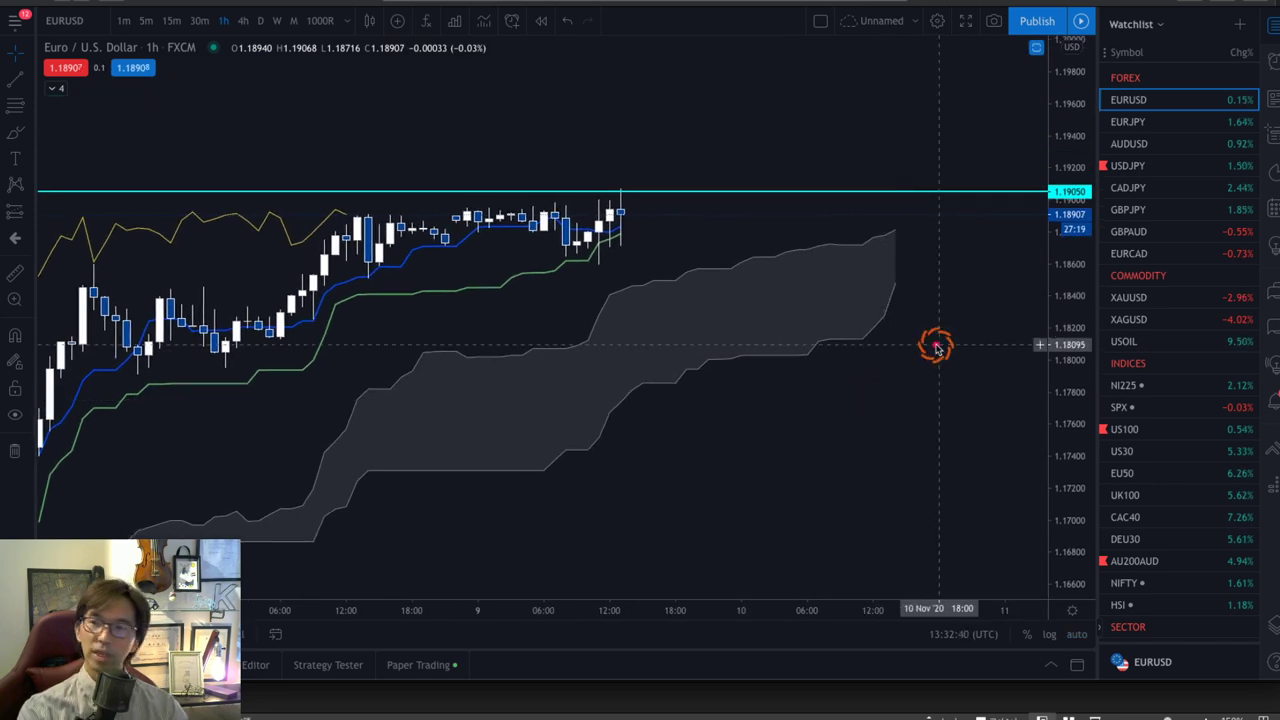
- Mark the 1h cloud edges and green line with rising arrows, circle the yellow line's end, and erase the marks
mouse_move(846, 406)
mouse_down()
mouse_move(909, 334)
mouse_move(910, 298)
mouse_move(941, 336)
mouse_up()
mouse_move(816, 230)
mouse_down()
mouse_move(869, 199)
mouse_move(880, 209)
mouse_up()
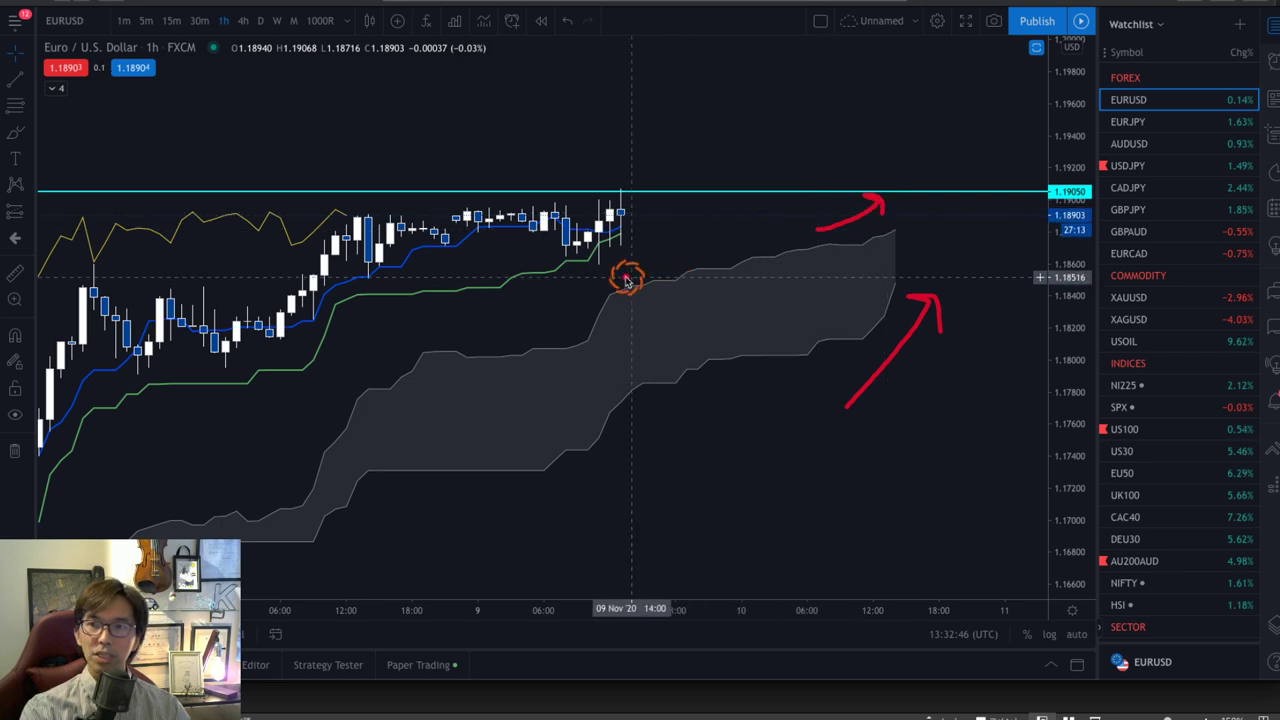
drag(645, 248, 654, 251)
click(350, 238)
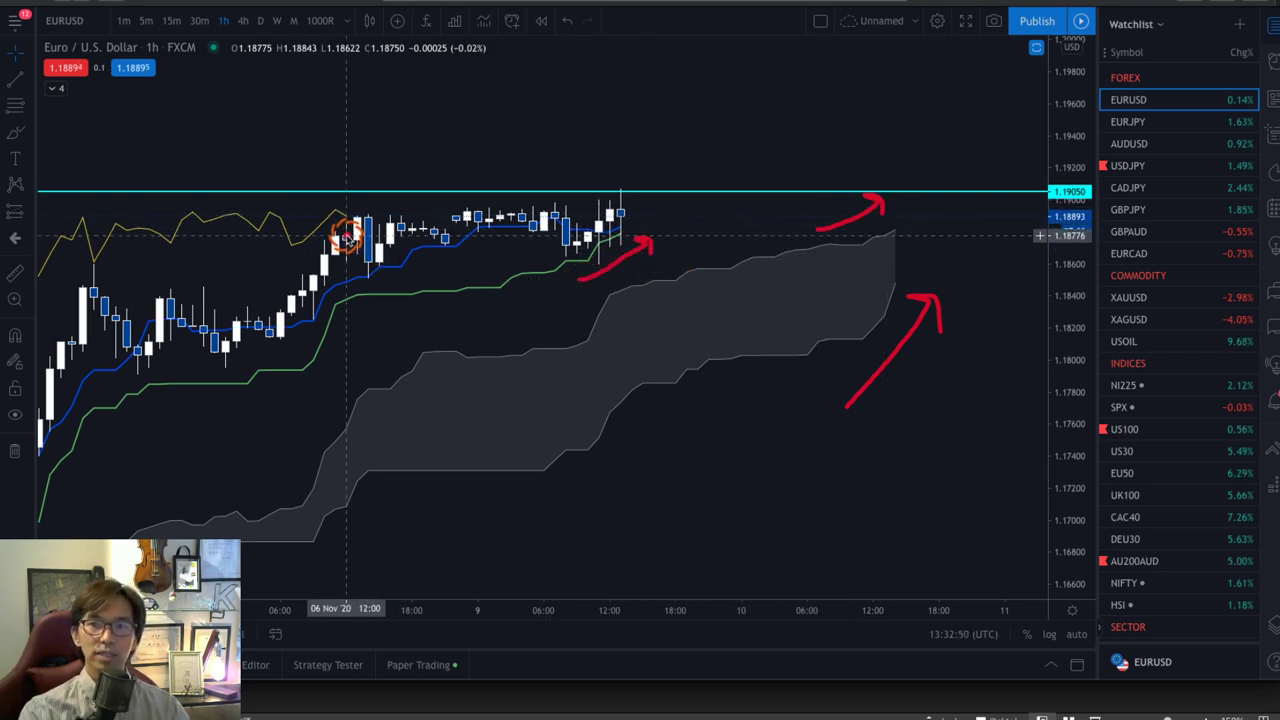
drag(350, 238, 324, 230)
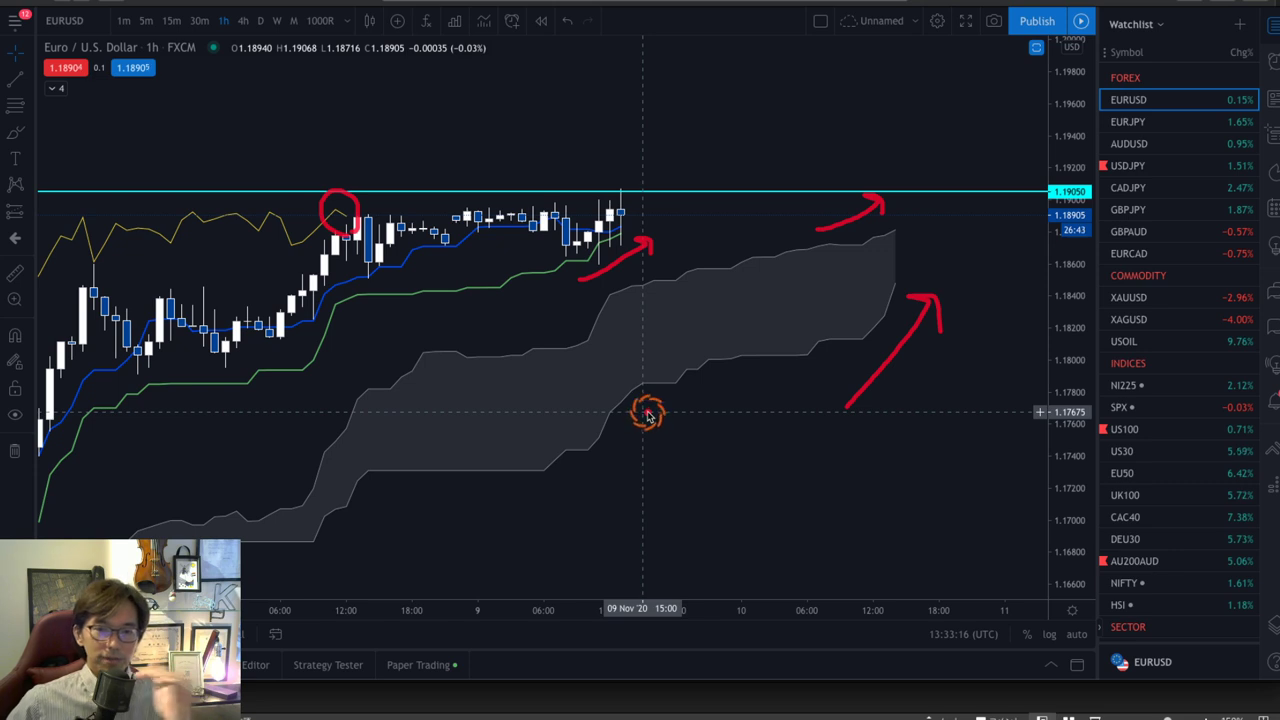
key(Escape)
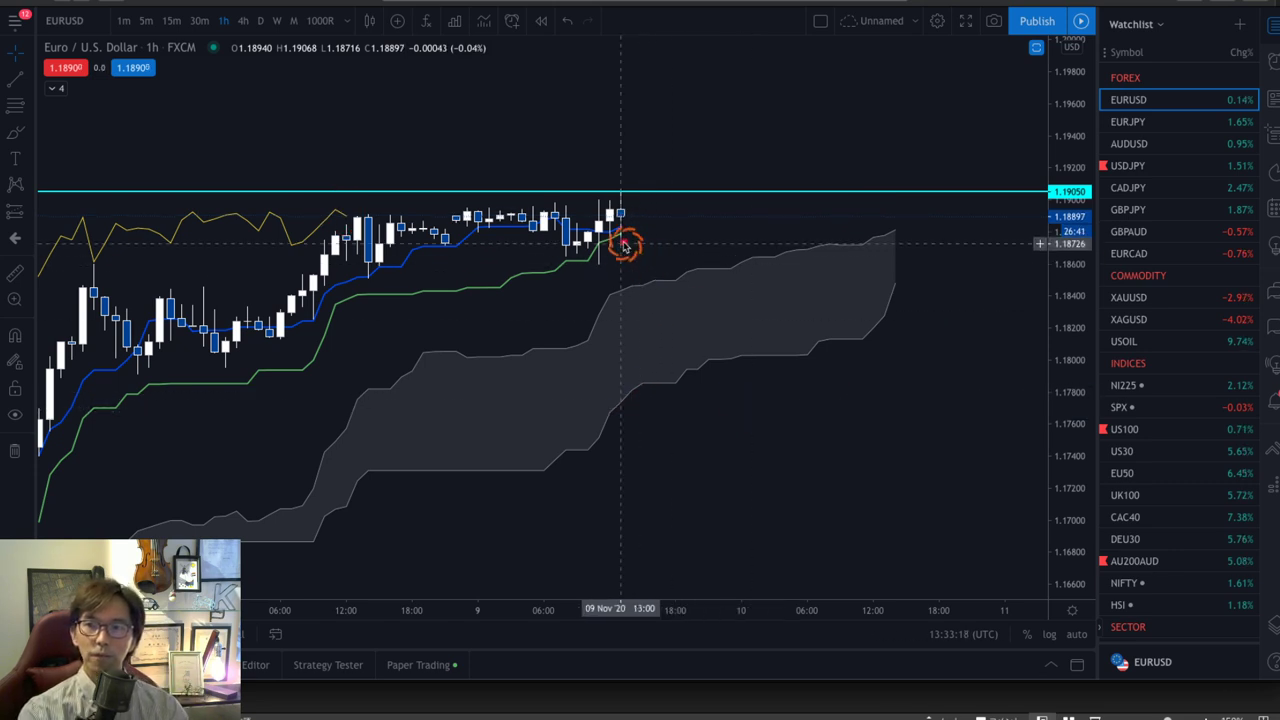
- Draw flat arrows from the green line and both cloud edges plus a falling arrow from the last candle to the cloud, and clear them
drag(619, 240, 654, 237)
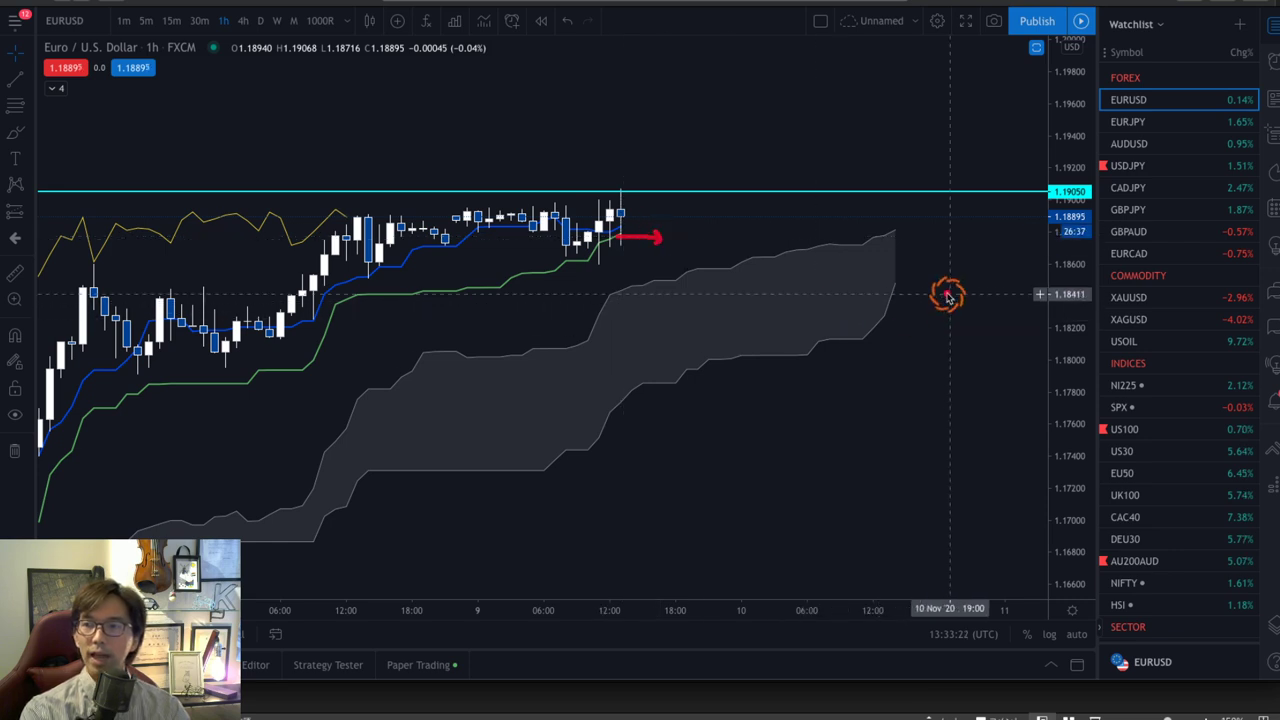
drag(890, 284, 972, 282)
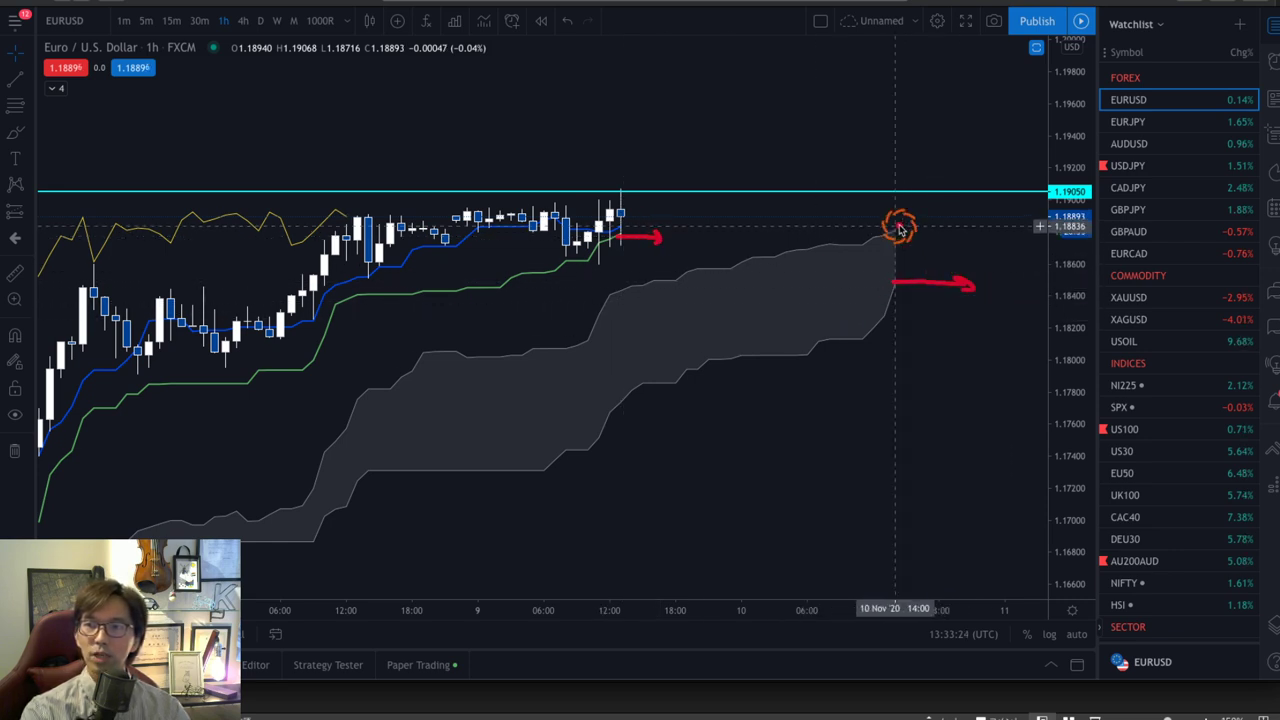
drag(890, 230, 966, 226)
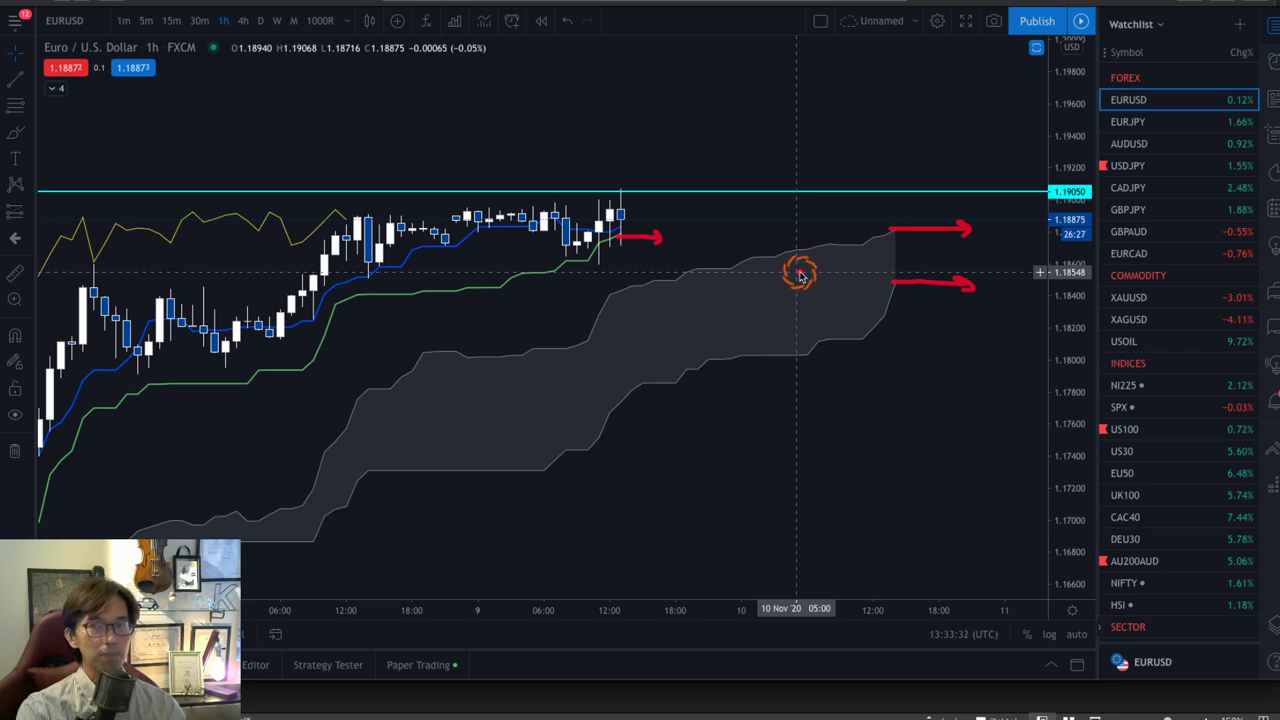
mouse_move(617, 211)
mouse_down()
mouse_move(634, 209)
mouse_move(683, 268)
mouse_move(678, 252)
mouse_up()
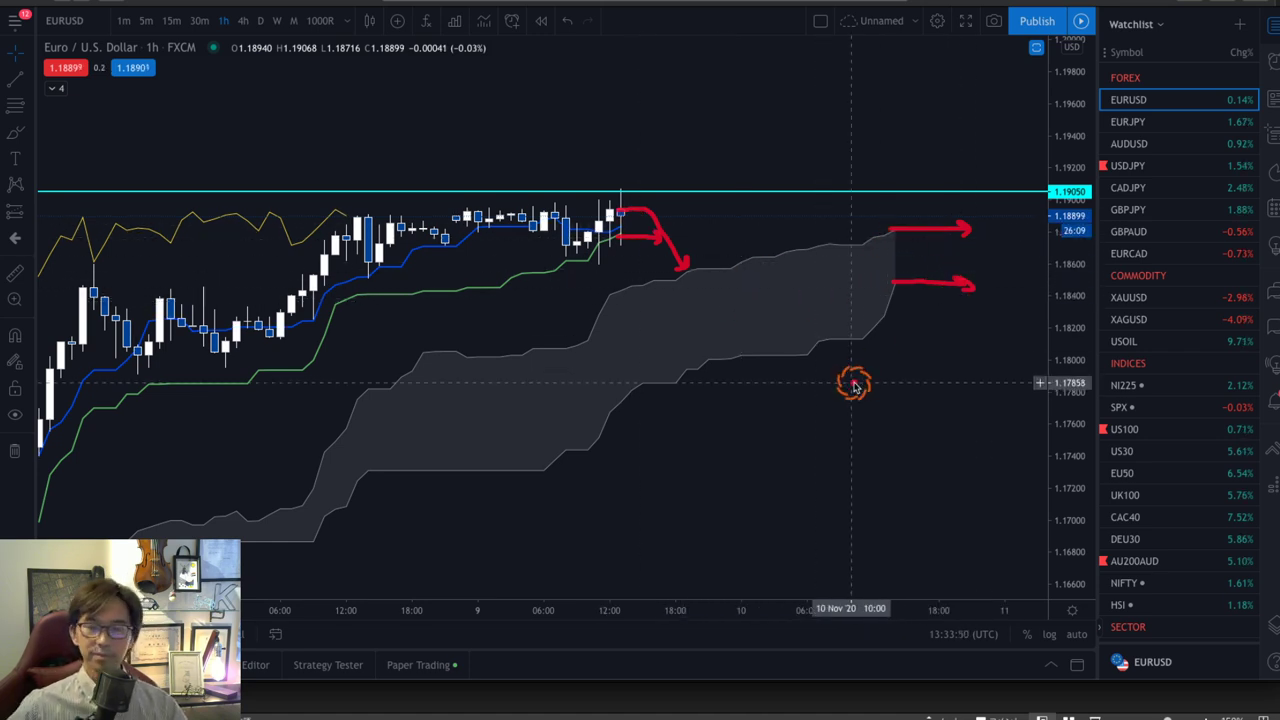
key(Escape)
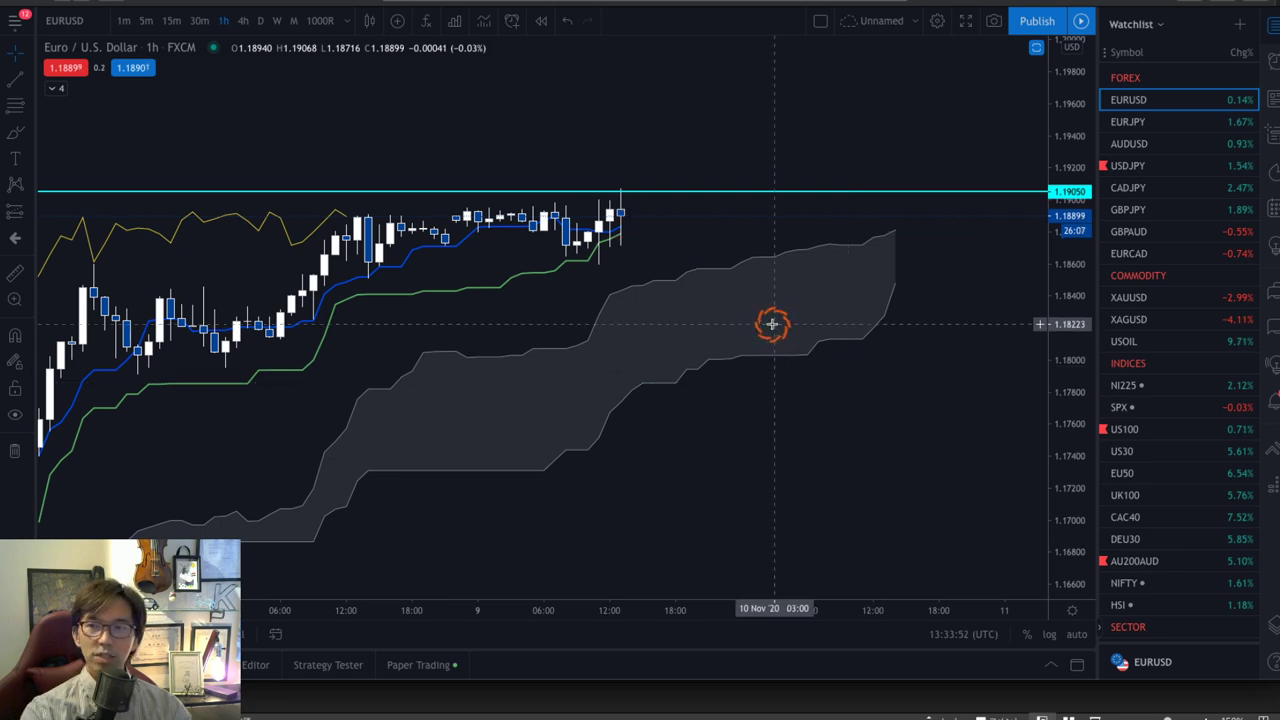
- Draw rising arrows along the cloud edges and green line, one through the 1.19050 line, and a curved arrow falling toward the cloud
mouse_move(876, 351)
mouse_down()
mouse_move(934, 326)
mouse_move(976, 283)
mouse_up()
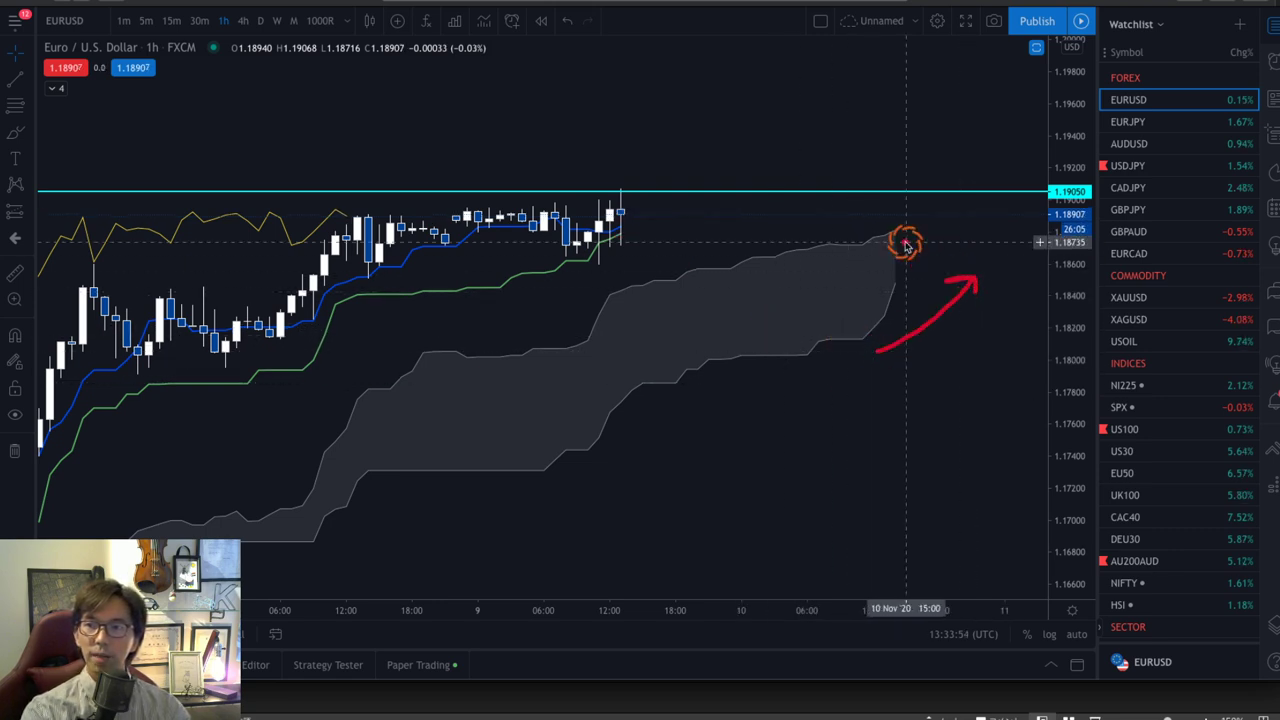
drag(826, 229, 875, 207)
mouse_move(609, 270)
mouse_down()
mouse_move(657, 245)
mouse_move(661, 256)
mouse_up()
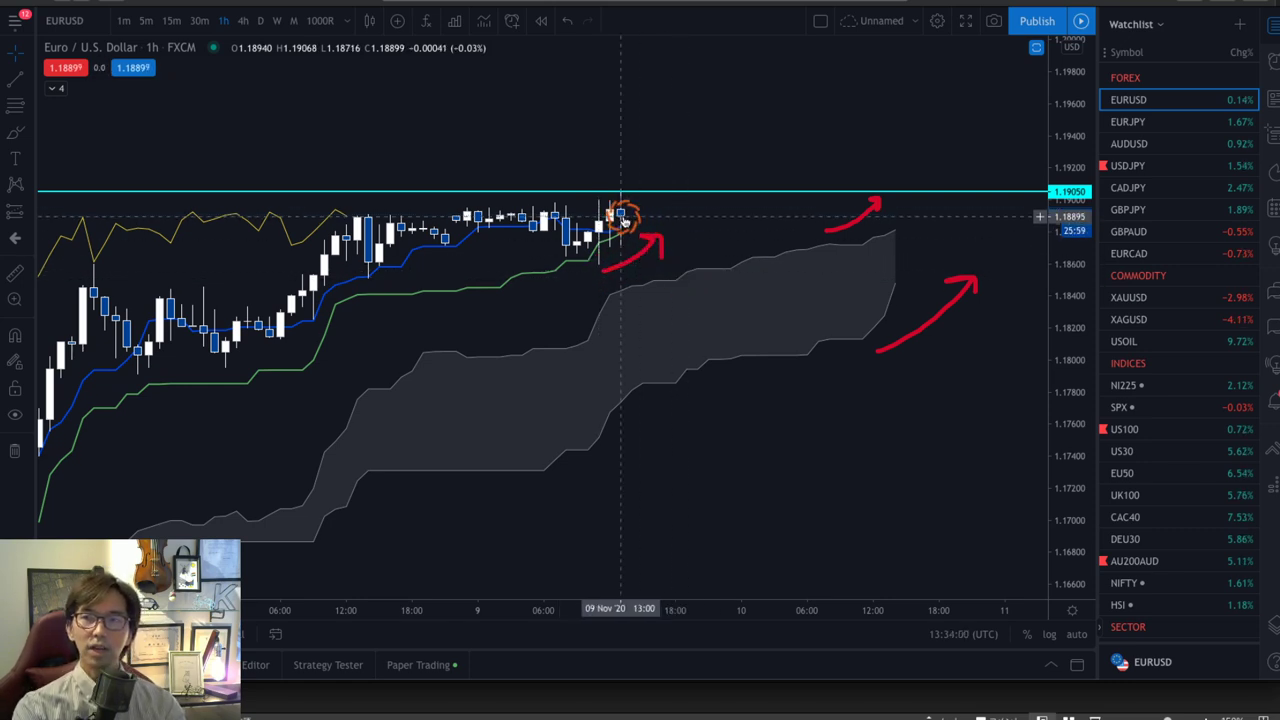
mouse_move(625, 213)
mouse_down()
mouse_move(680, 137)
mouse_move(700, 153)
mouse_up()
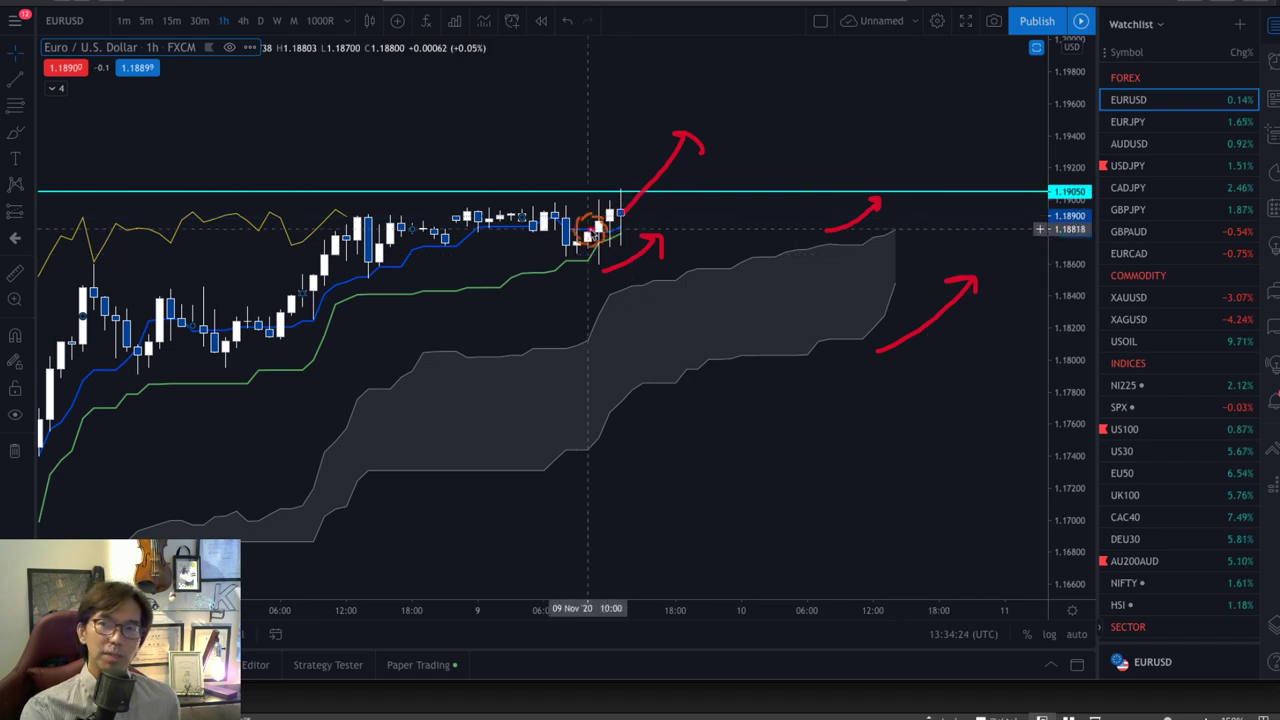
drag(606, 210, 705, 258)
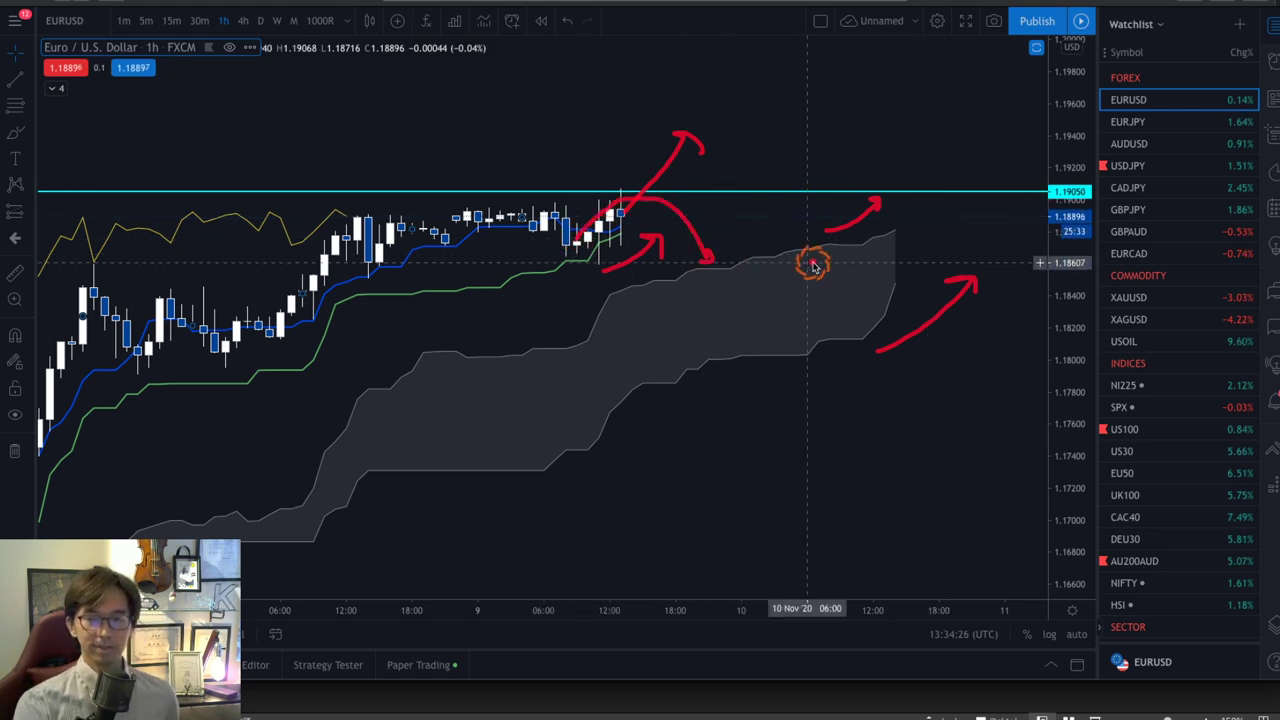
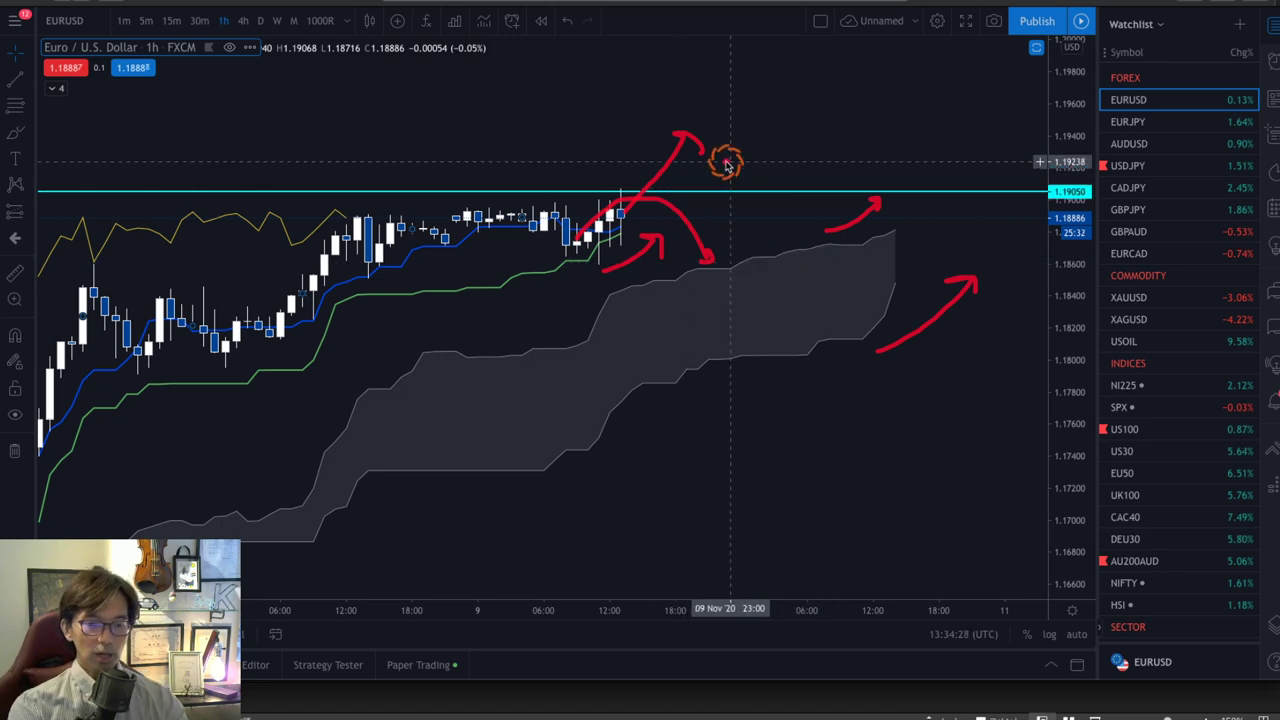
- On the 4h chart, draw a rising zigzag arrow through the 1.19050 line and a short falling hook at the last candle, and clear both
click(242, 19)
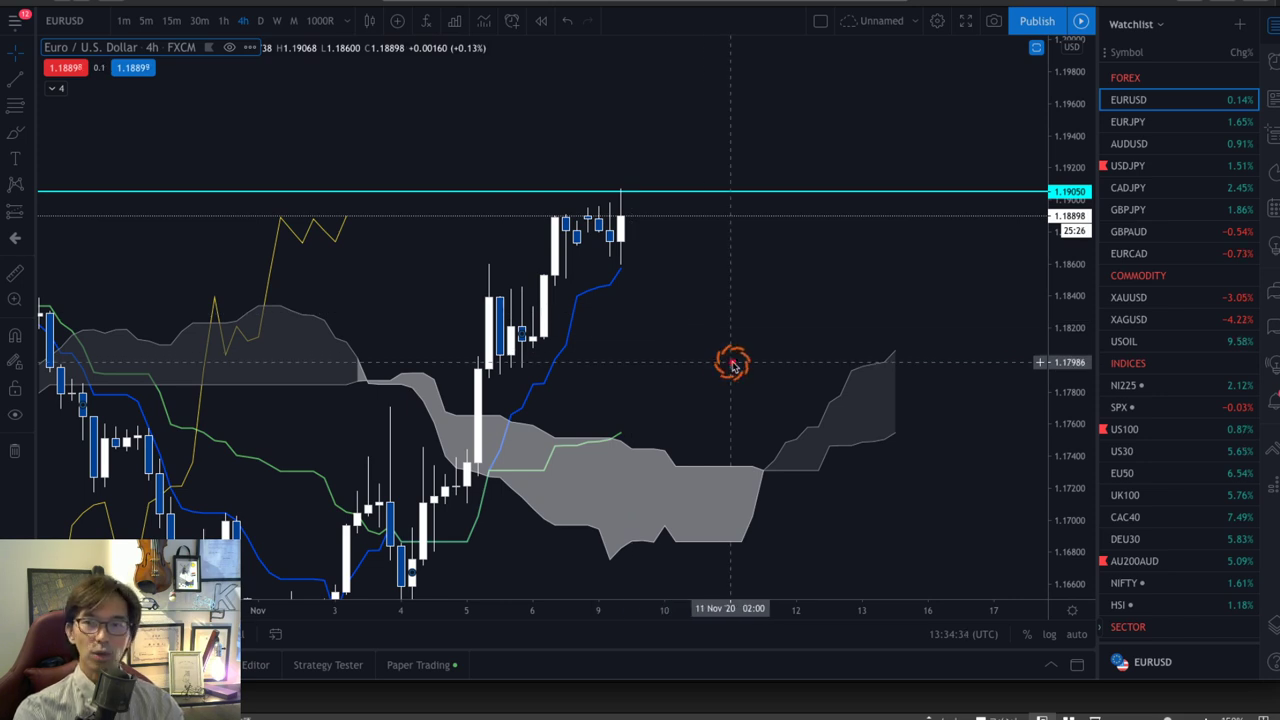
mouse_move(503, 369)
mouse_down()
mouse_move(560, 214)
mouse_move(607, 256)
mouse_move(700, 129)
mouse_move(711, 148)
mouse_up()
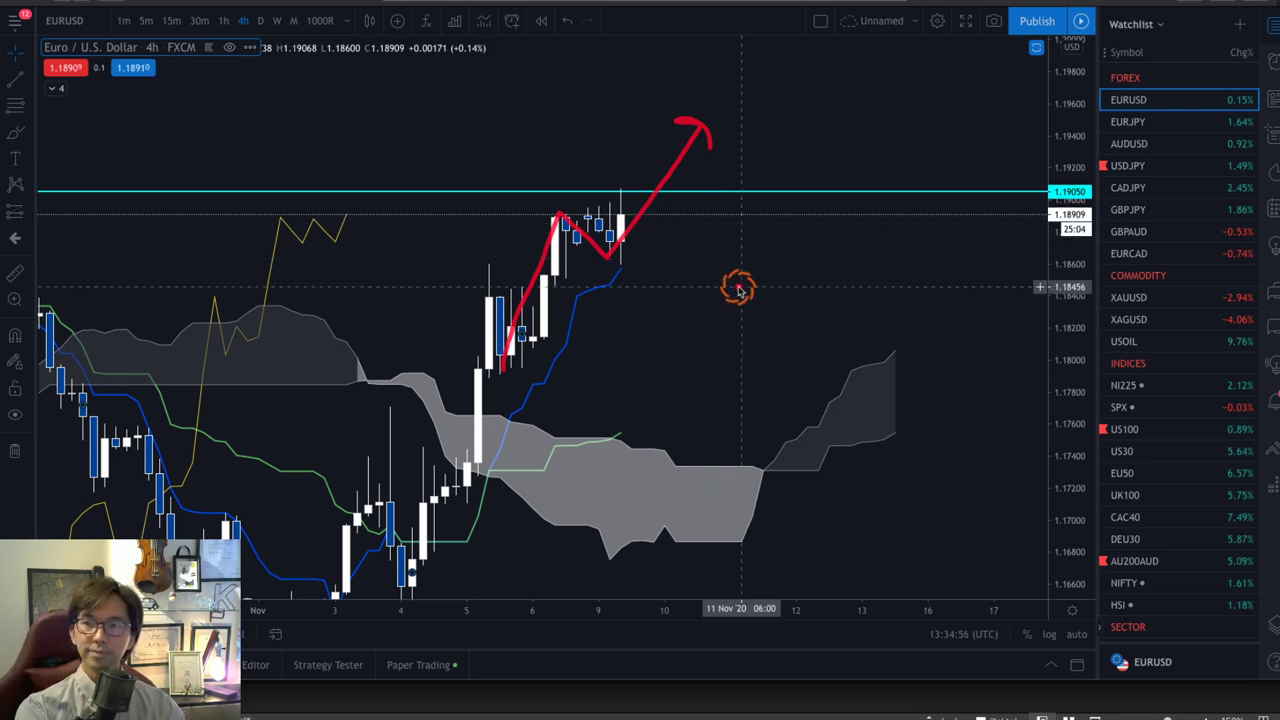
drag(638, 213, 662, 238)
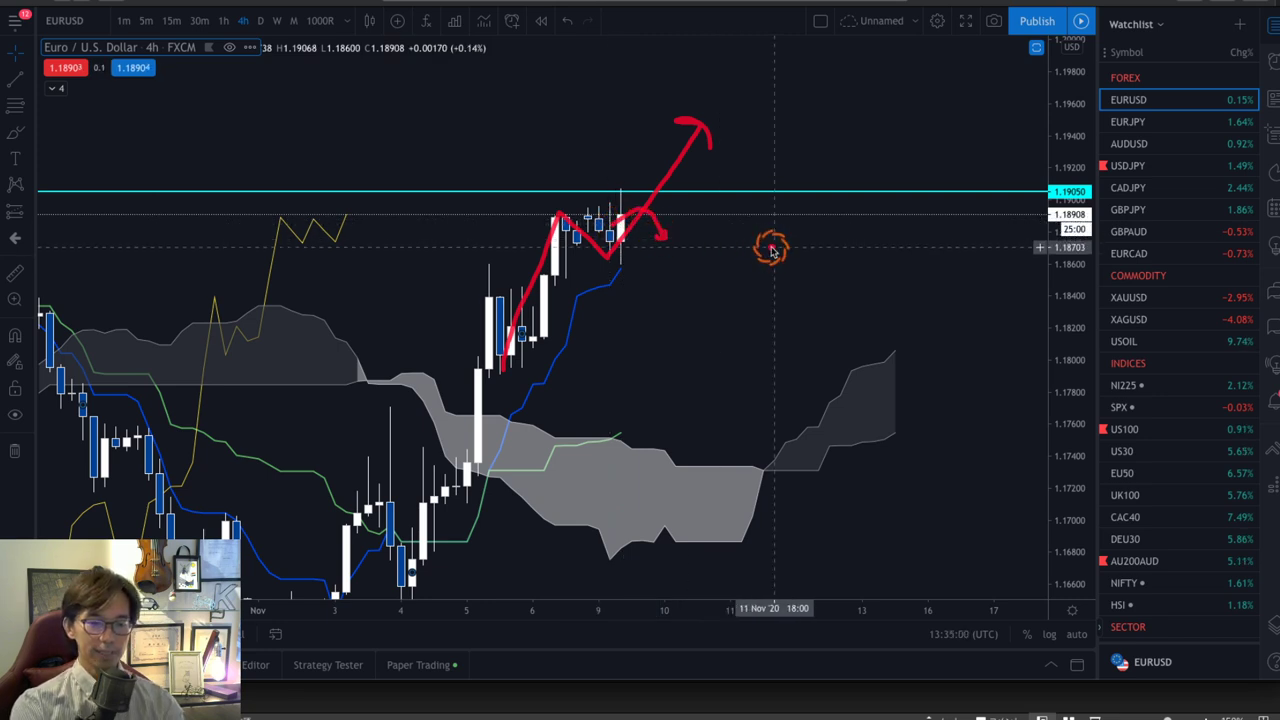
key(Escape)
- On the 1h chart, draw rising and falling arrows from the last candle plus flat strokes at the green line and cloud, and clear them
click(220, 21)
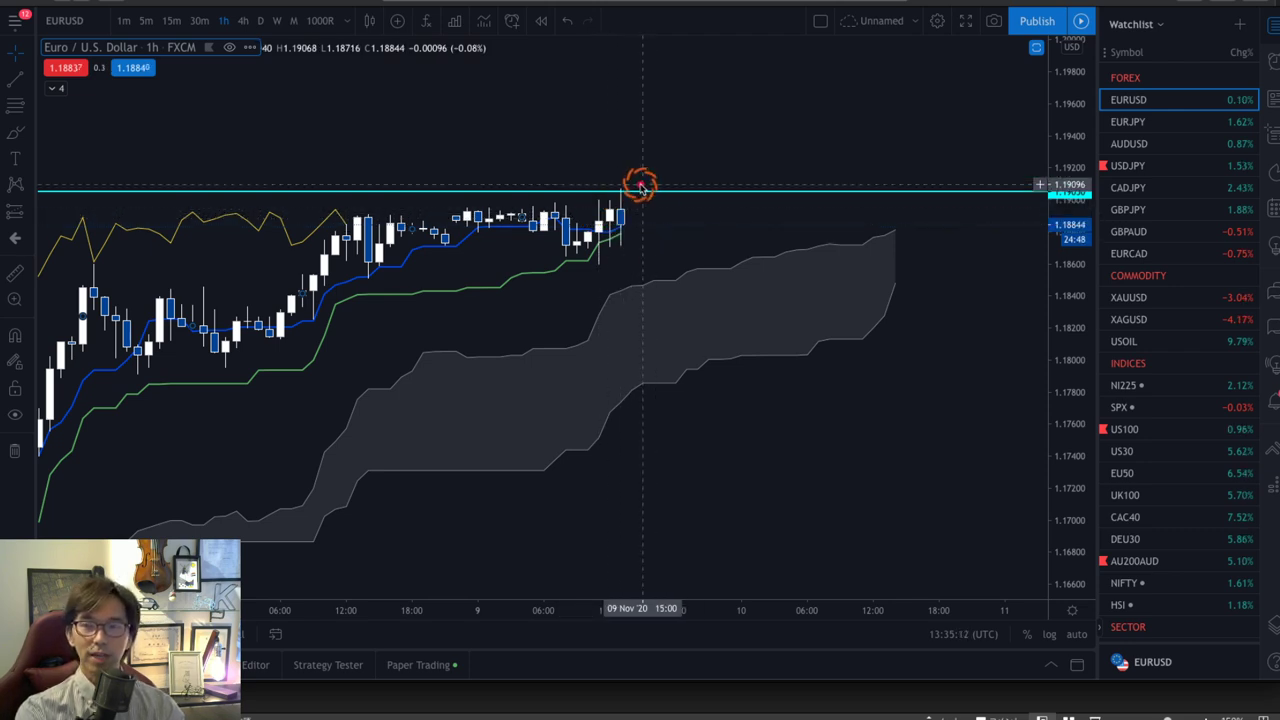
mouse_move(620, 212)
mouse_down()
mouse_move(686, 143)
mouse_move(677, 123)
mouse_move(713, 140)
mouse_up()
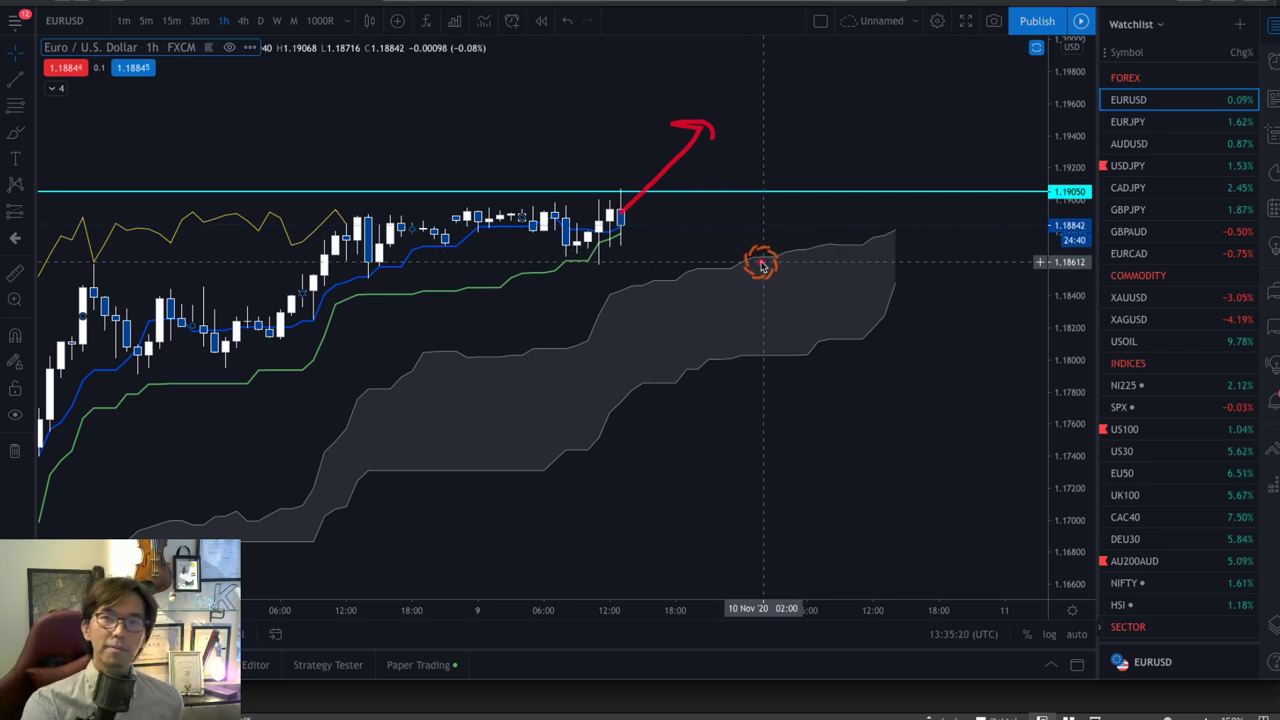
drag(611, 236, 678, 228)
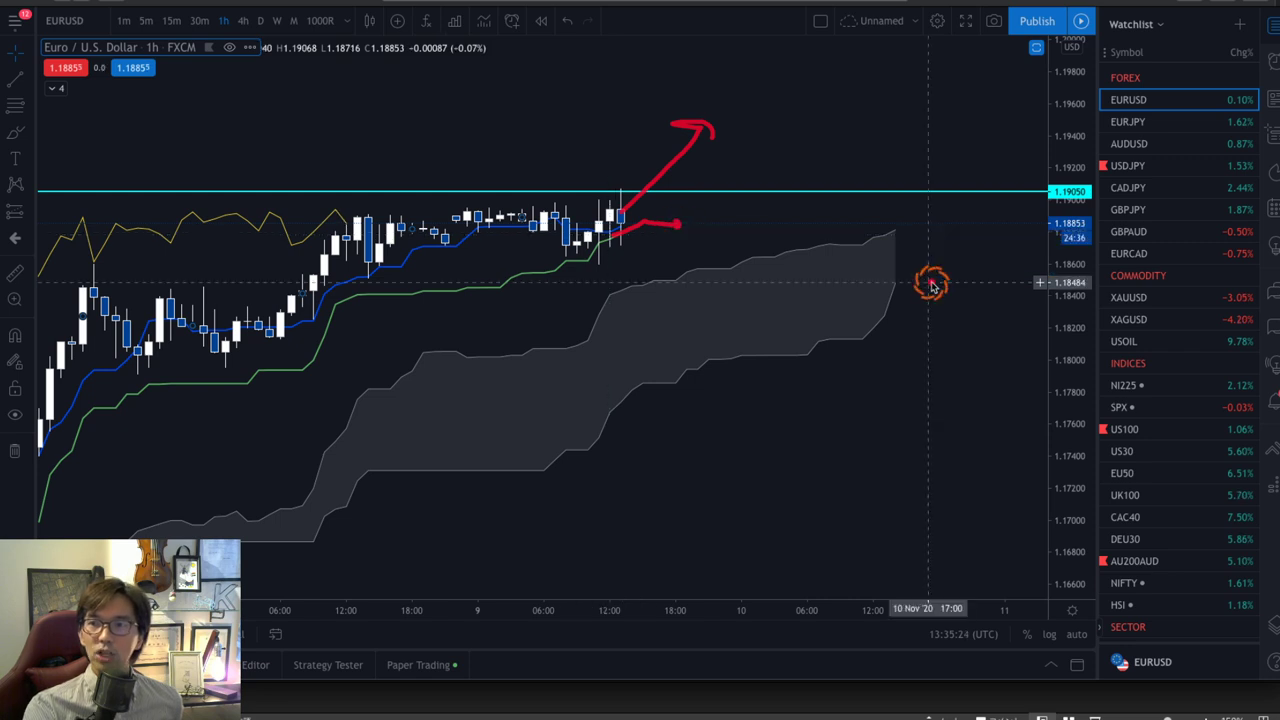
drag(872, 276, 956, 276)
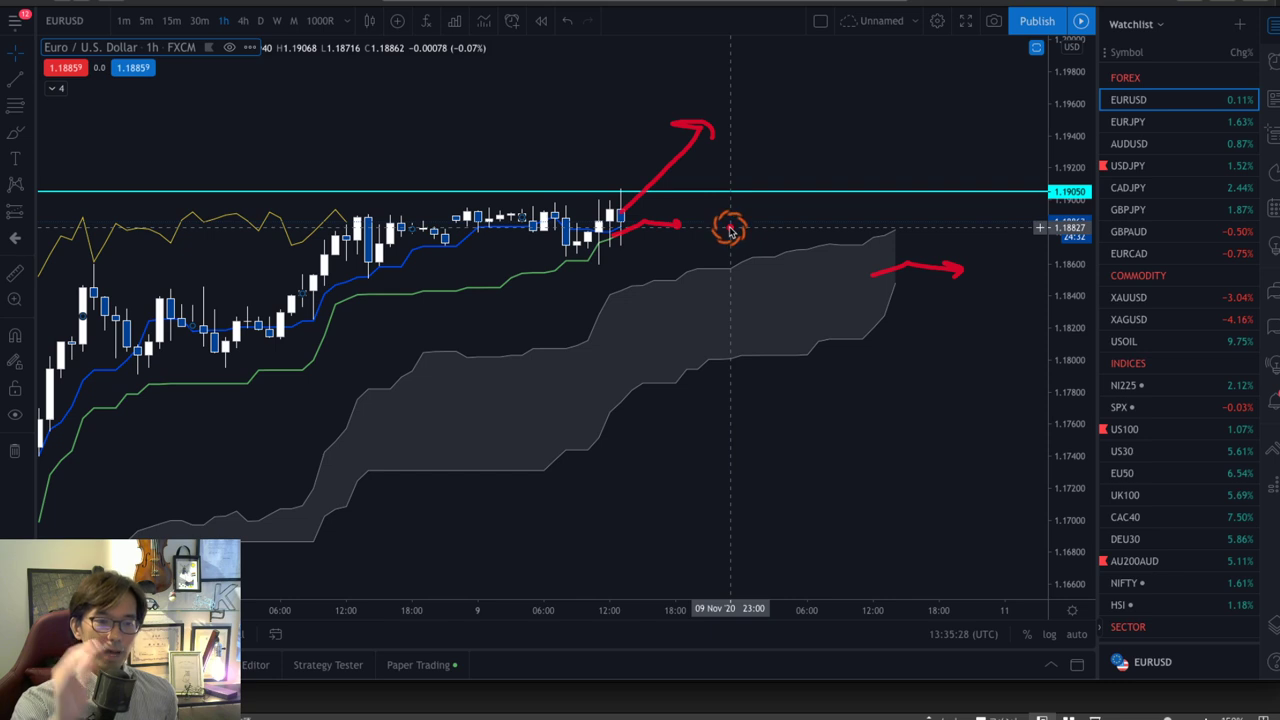
mouse_move(625, 210)
mouse_down()
mouse_move(677, 220)
mouse_move(713, 260)
mouse_up()
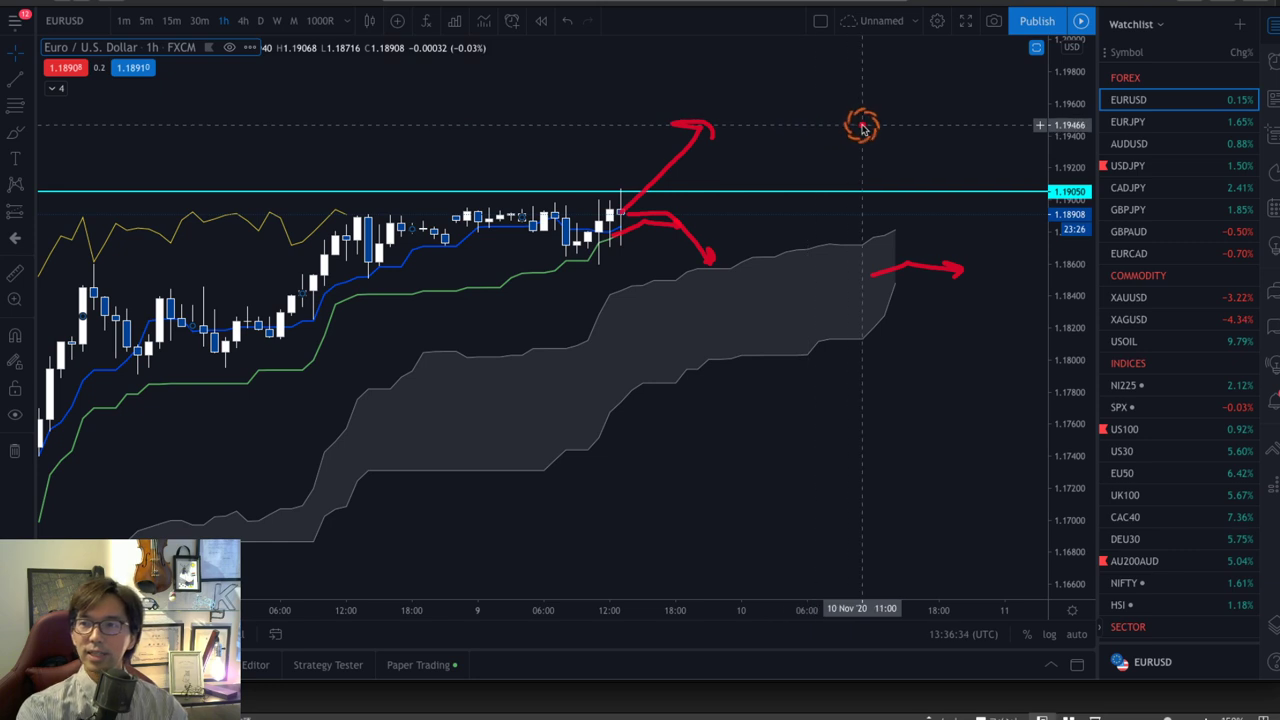
key(Escape)
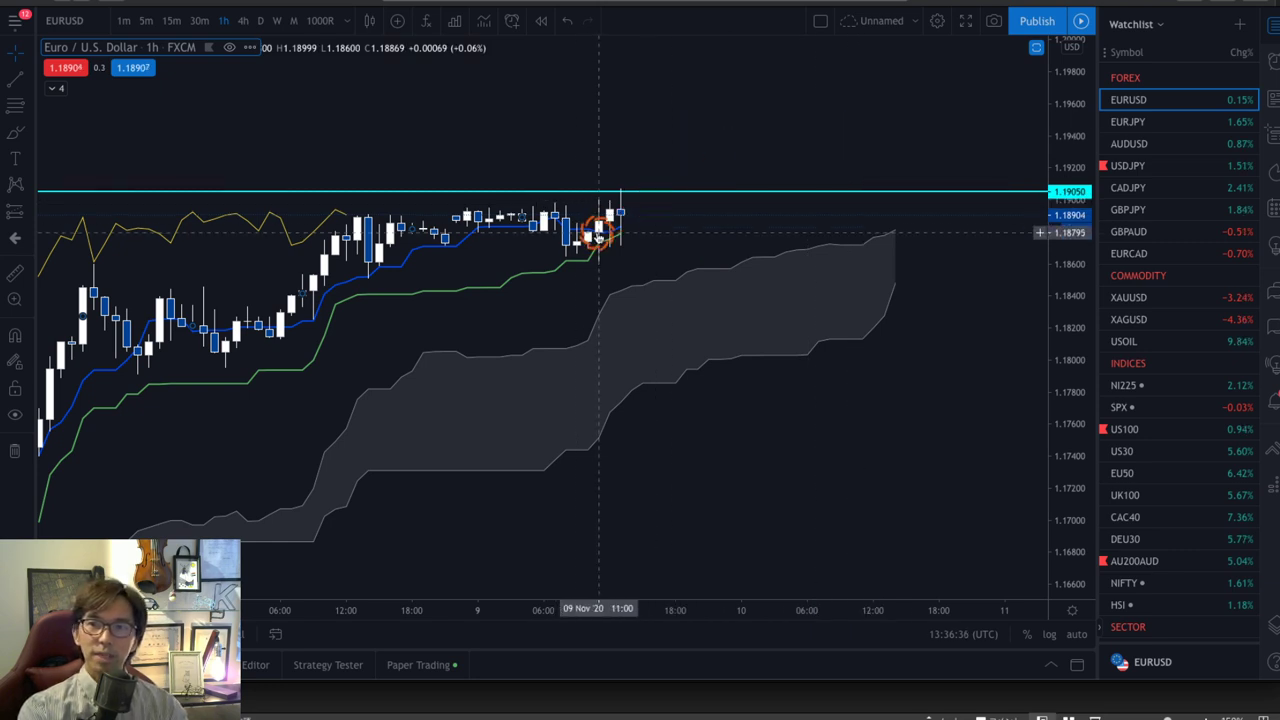
mouse_move(623, 209)
mouse_down()
mouse_move(686, 143)
mouse_move(697, 165)
mouse_up()
key(Escape)
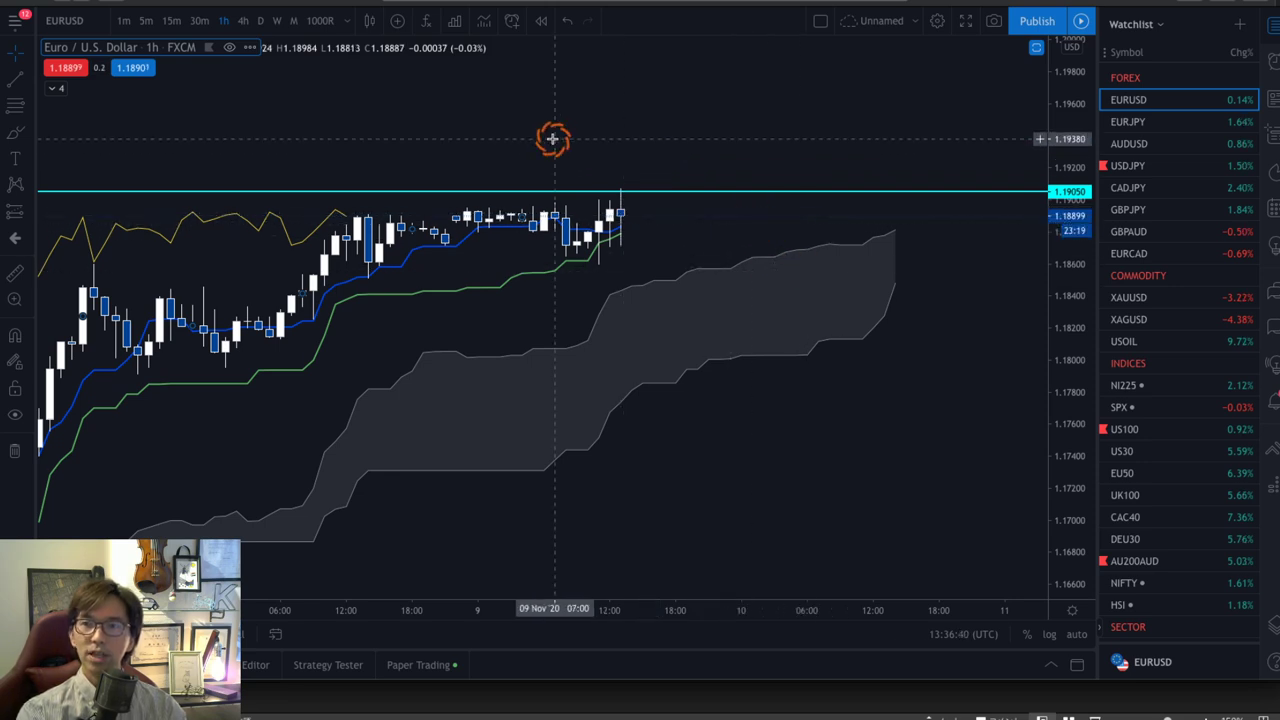
- Switch EURUSD to the 15m timeframe with the chart view reset, and delete the horizontal line at 1.19050
click(167, 21)
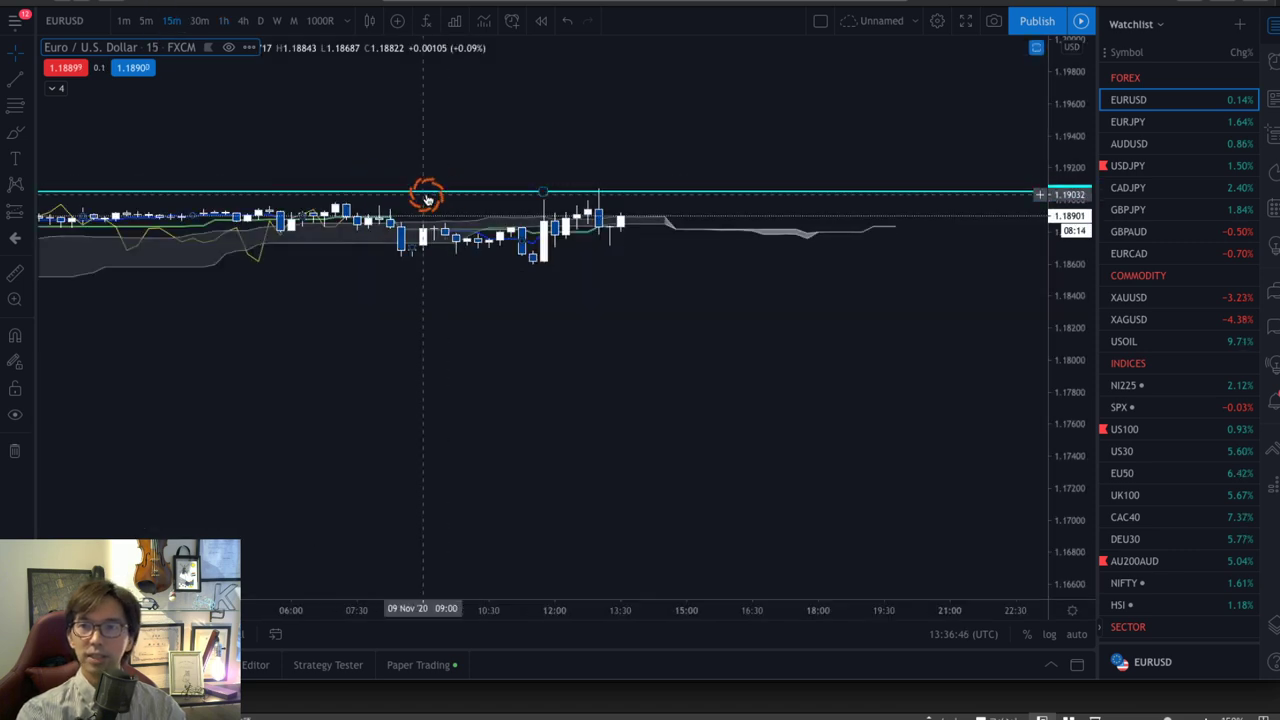
key(Delete)
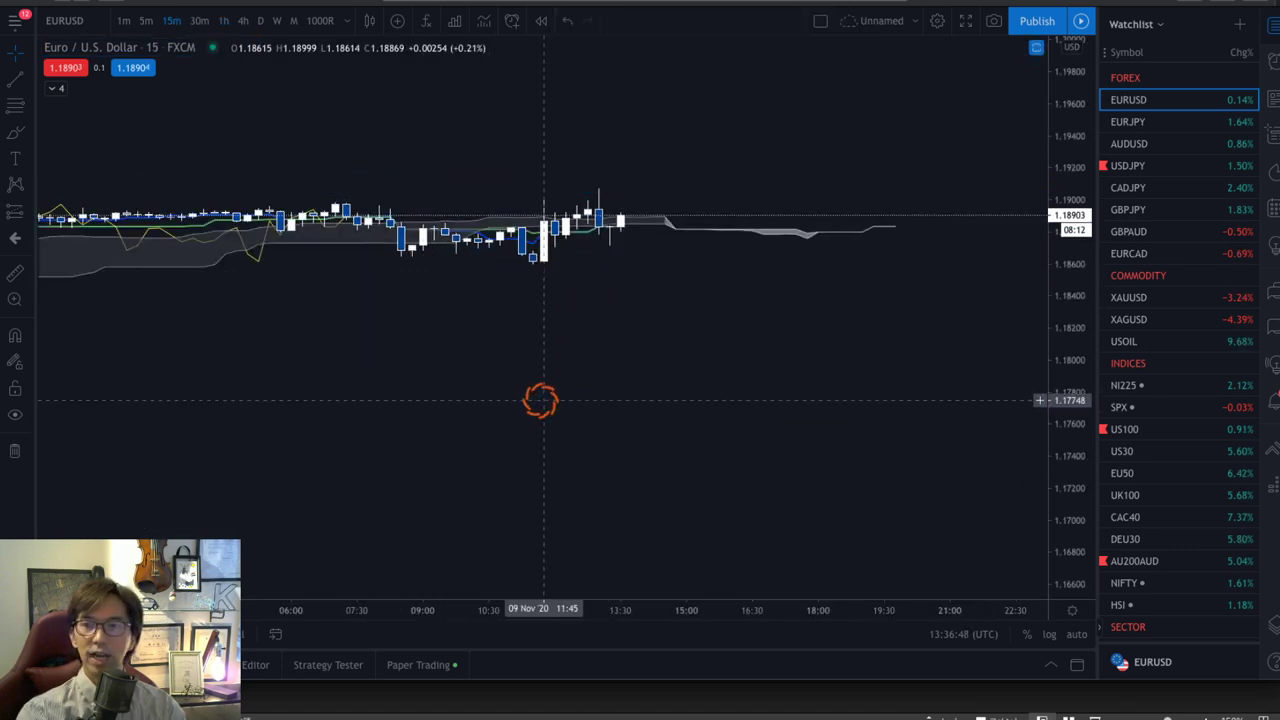
drag(1052, 563, 933, 190)
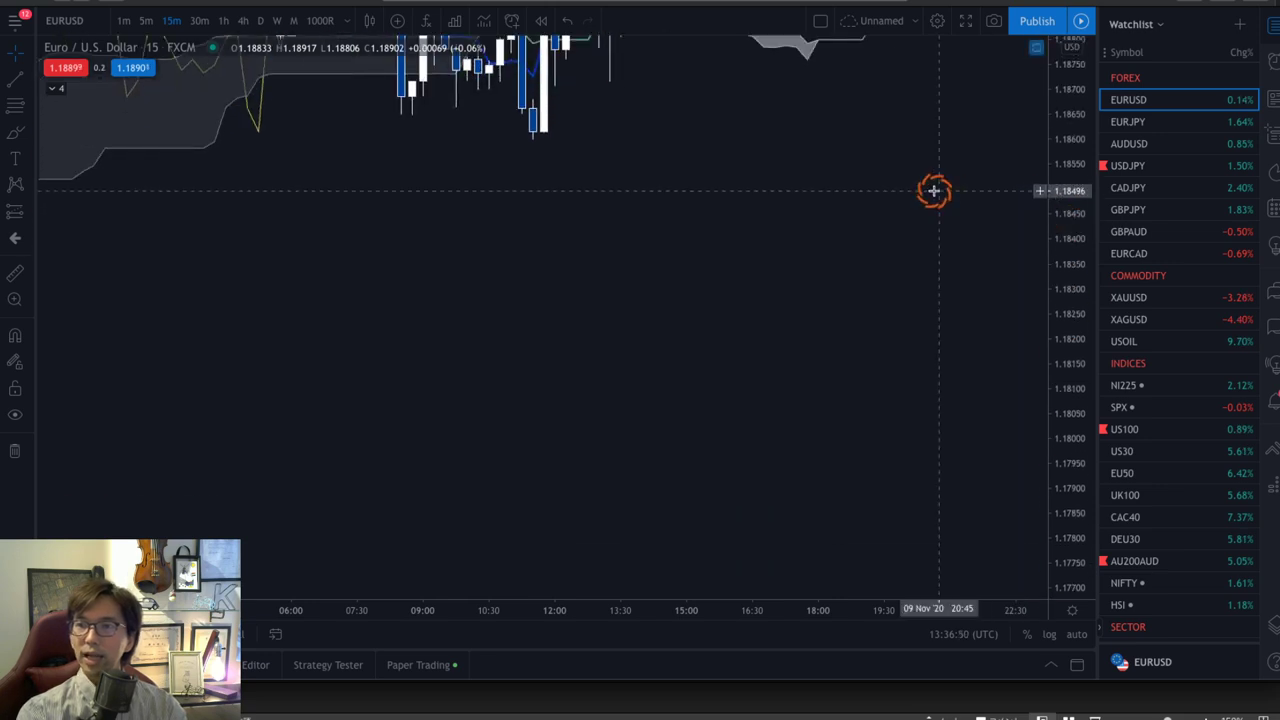
key(alt+r)
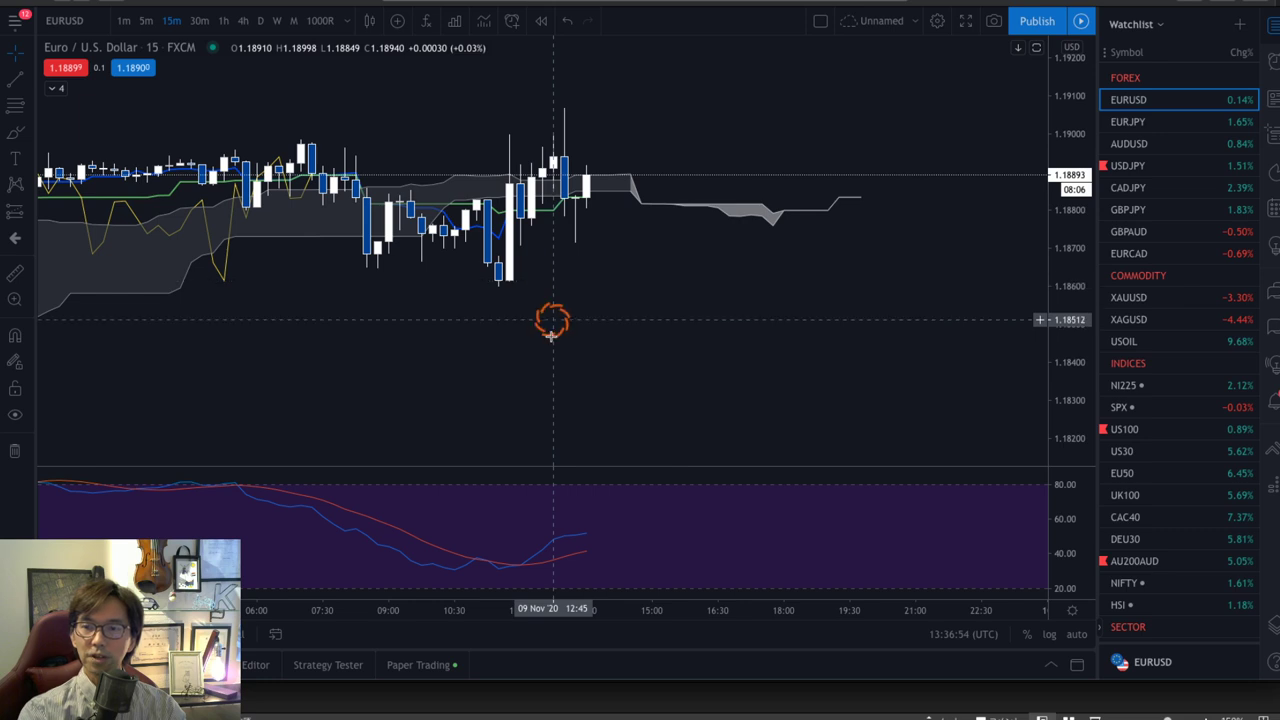
mouse_move(543, 562)
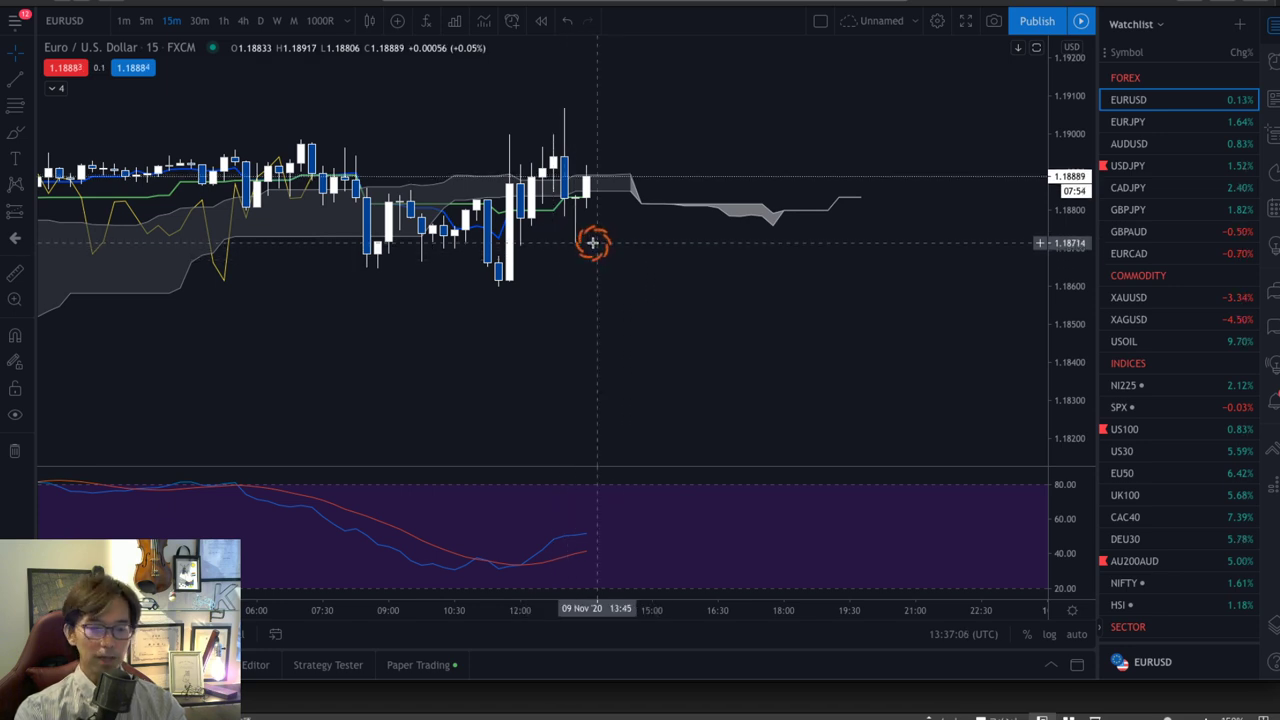
- Mark the last two swing lows and the recent swing high on the 15m chart with short horizontal strokes
mouse_move(580, 232)
mouse_down()
mouse_move(552, 231)
mouse_move(598, 232)
mouse_up()
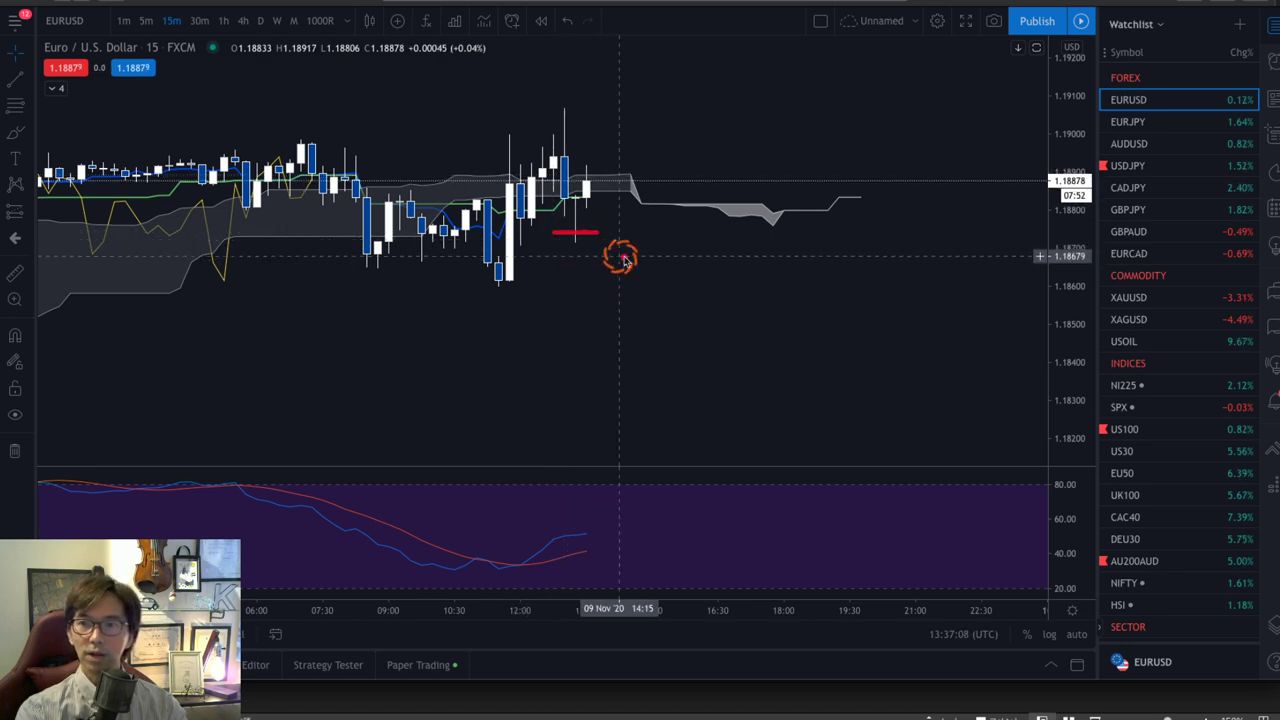
mouse_move(510, 290)
mouse_down()
mouse_move(486, 287)
mouse_move(508, 286)
mouse_up()
drag(560, 109, 598, 106)
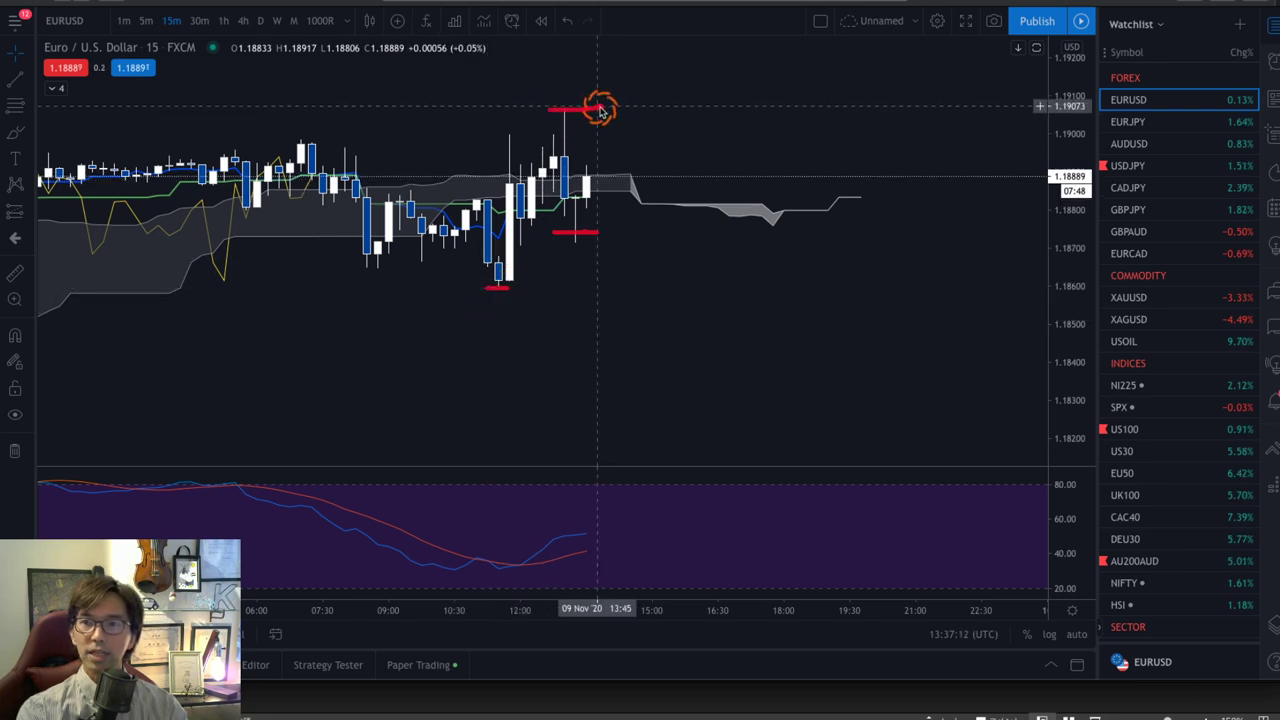
- Draw a Fibonacci retracement from the swing low at 1.18596 to the swing high at 1.19070
click(22, 105)
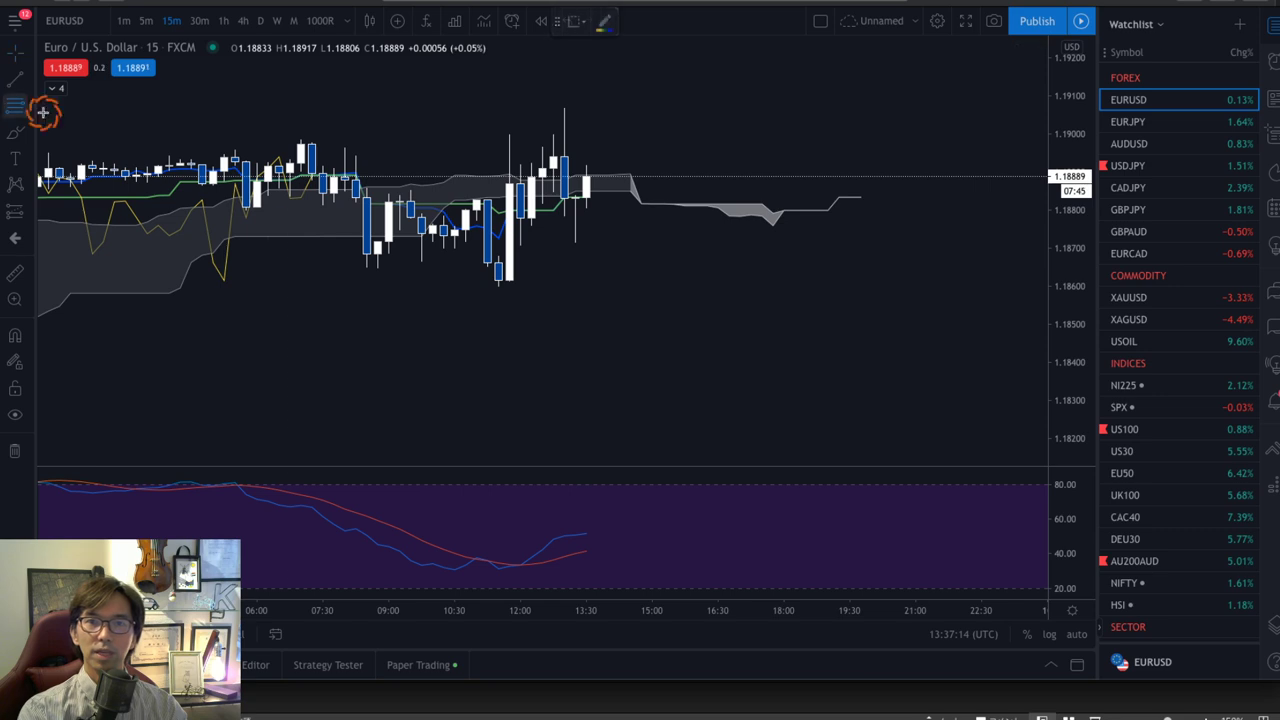
click(508, 287)
click(663, 107)
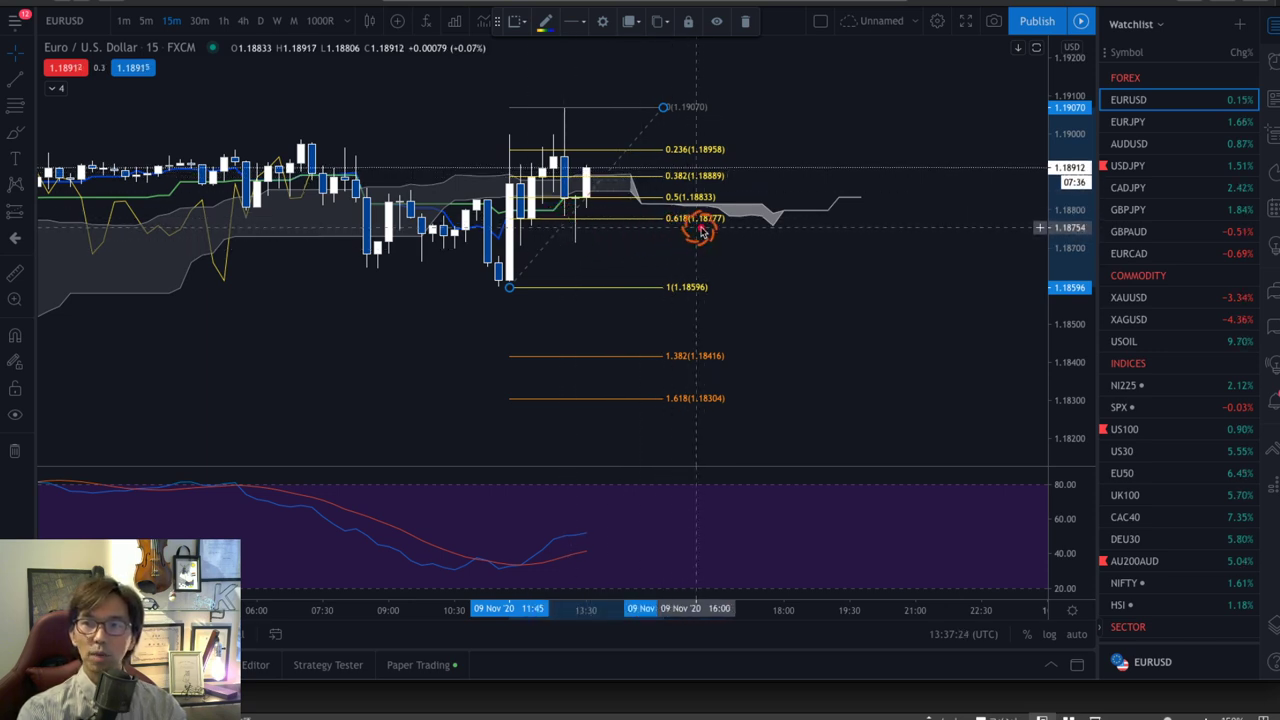
- Underline the 0.618 level, mark the candle lows around it, and draw a rising zigzag from the swing low with the pullback labelled 2
drag(652, 227, 718, 230)
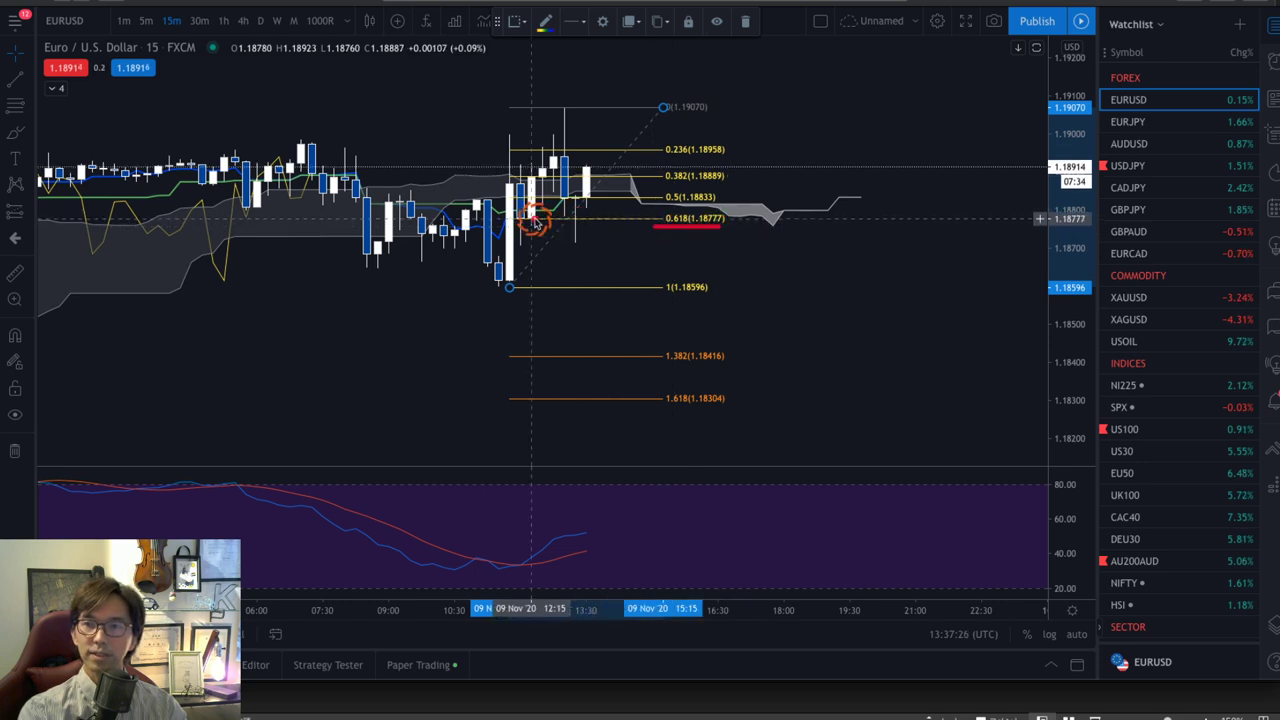
drag(514, 234, 588, 222)
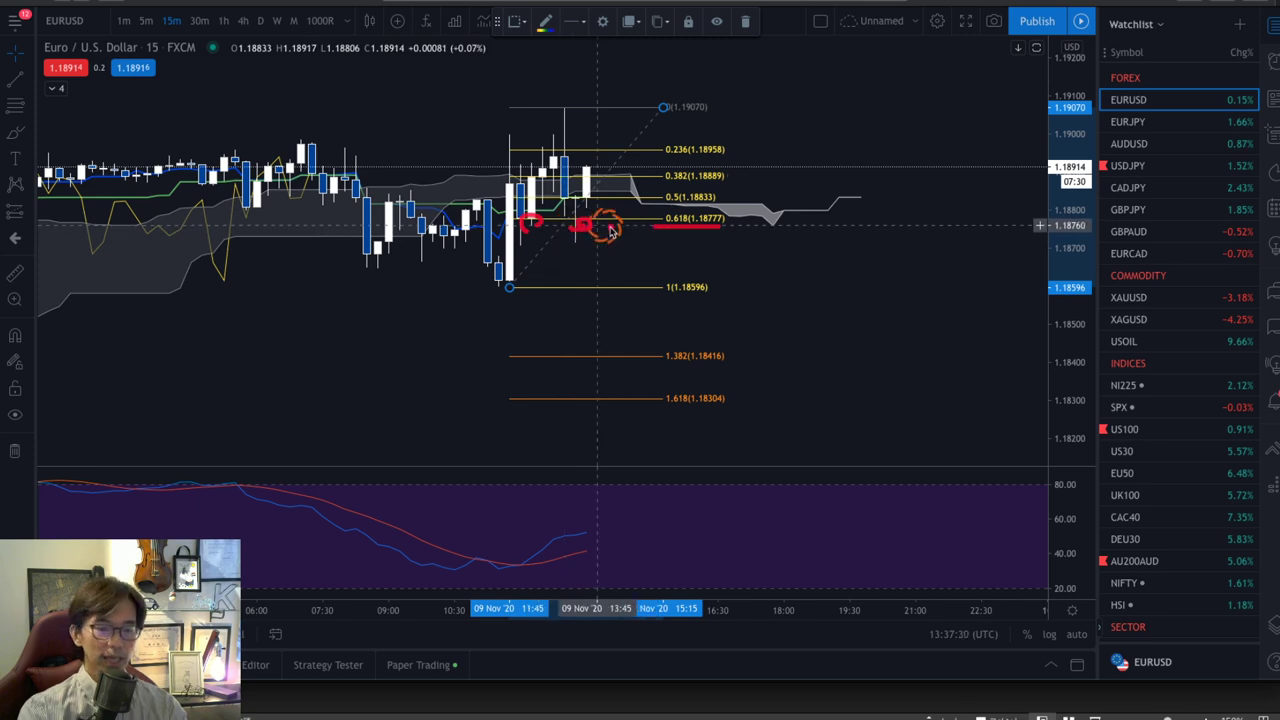
mouse_move(501, 289)
mouse_down()
mouse_move(557, 109)
mouse_move(578, 228)
mouse_move(646, 45)
mouse_up()
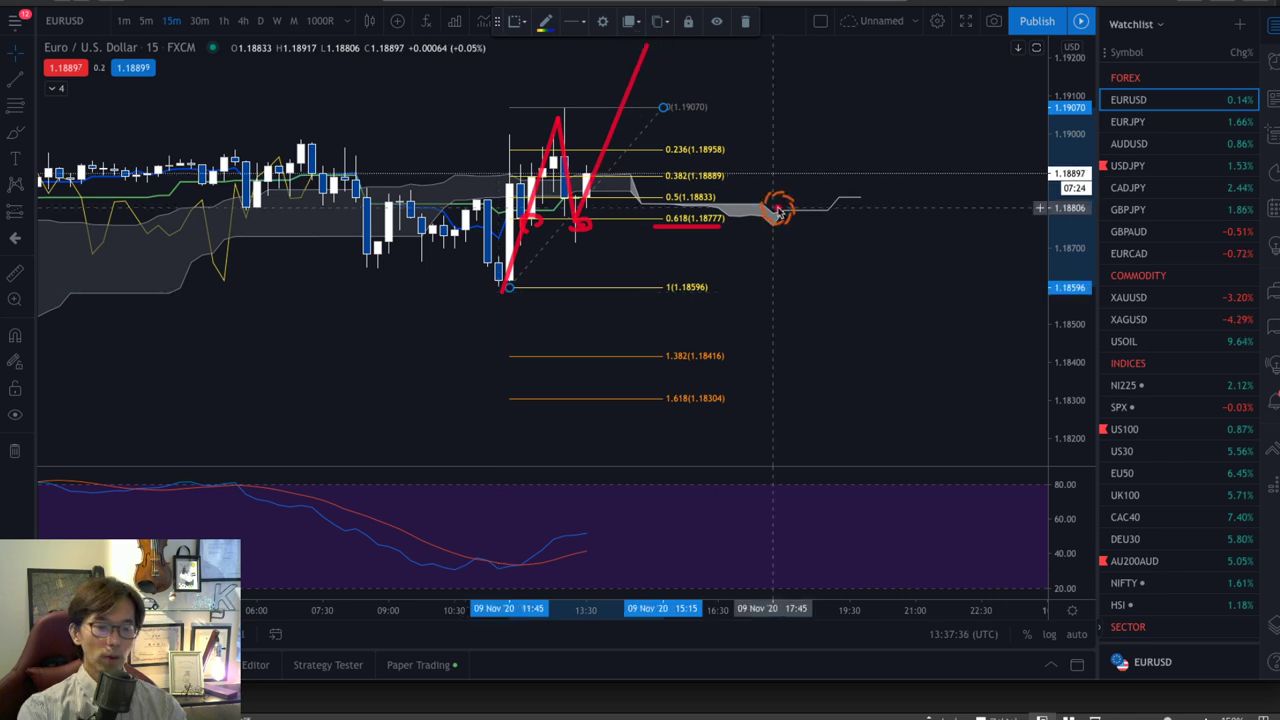
mouse_move(588, 240)
mouse_down()
mouse_move(577, 244)
mouse_move(573, 214)
mouse_move(630, 258)
mouse_up()
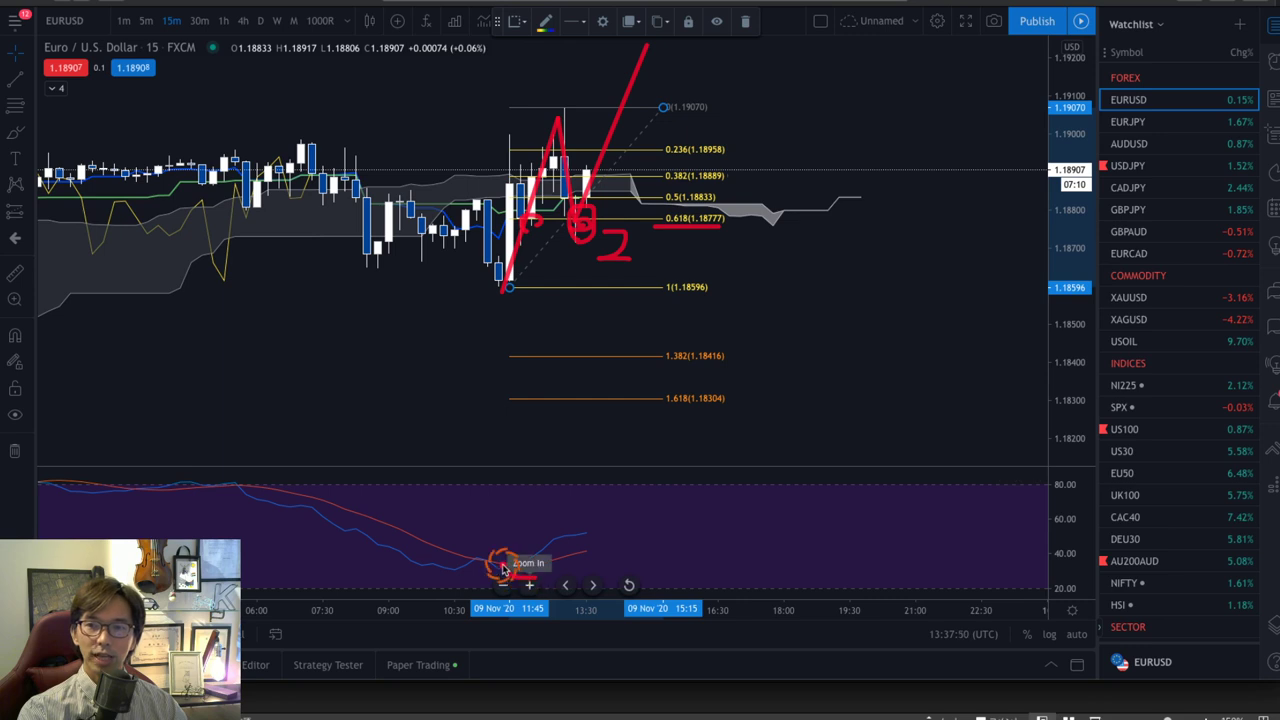
- Circle the crossover of the oscillator lines and add an arrowhead to the rising zigzag, clearing all the freehand marks at the end
drag(503, 567, 526, 573)
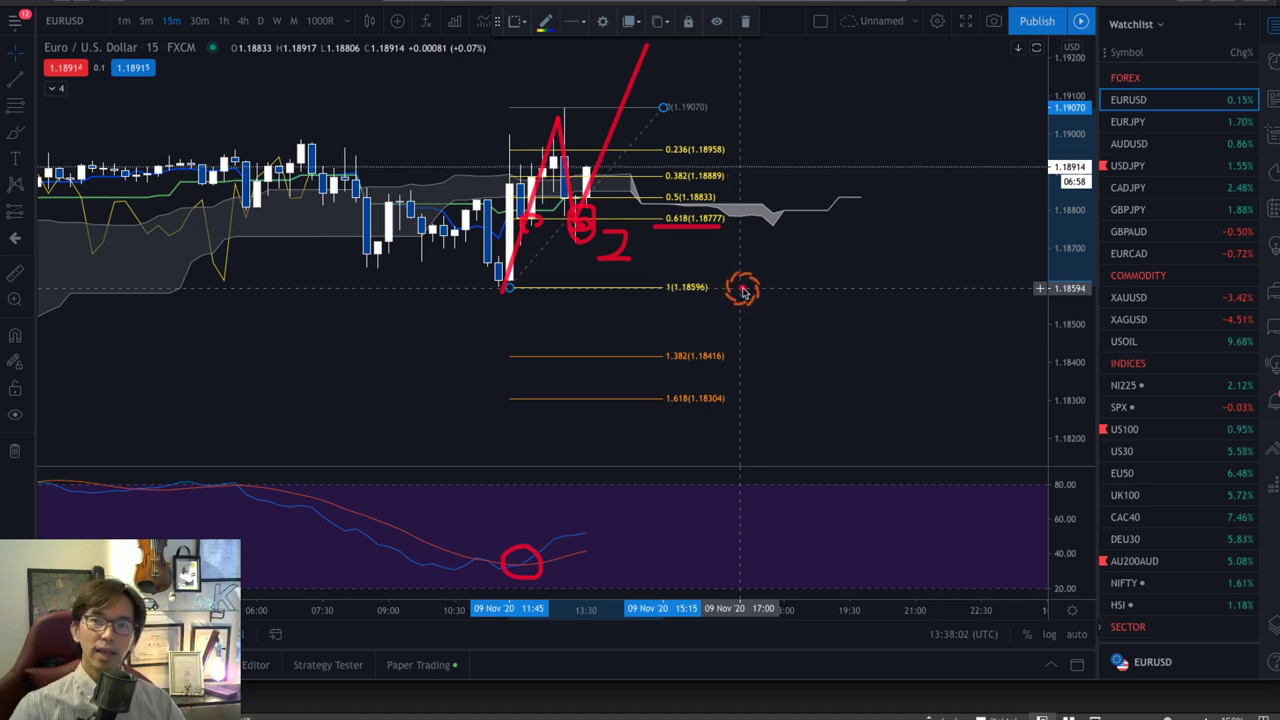
mouse_move(604, 68)
mouse_down()
mouse_move(646, 46)
mouse_move(665, 82)
mouse_up()
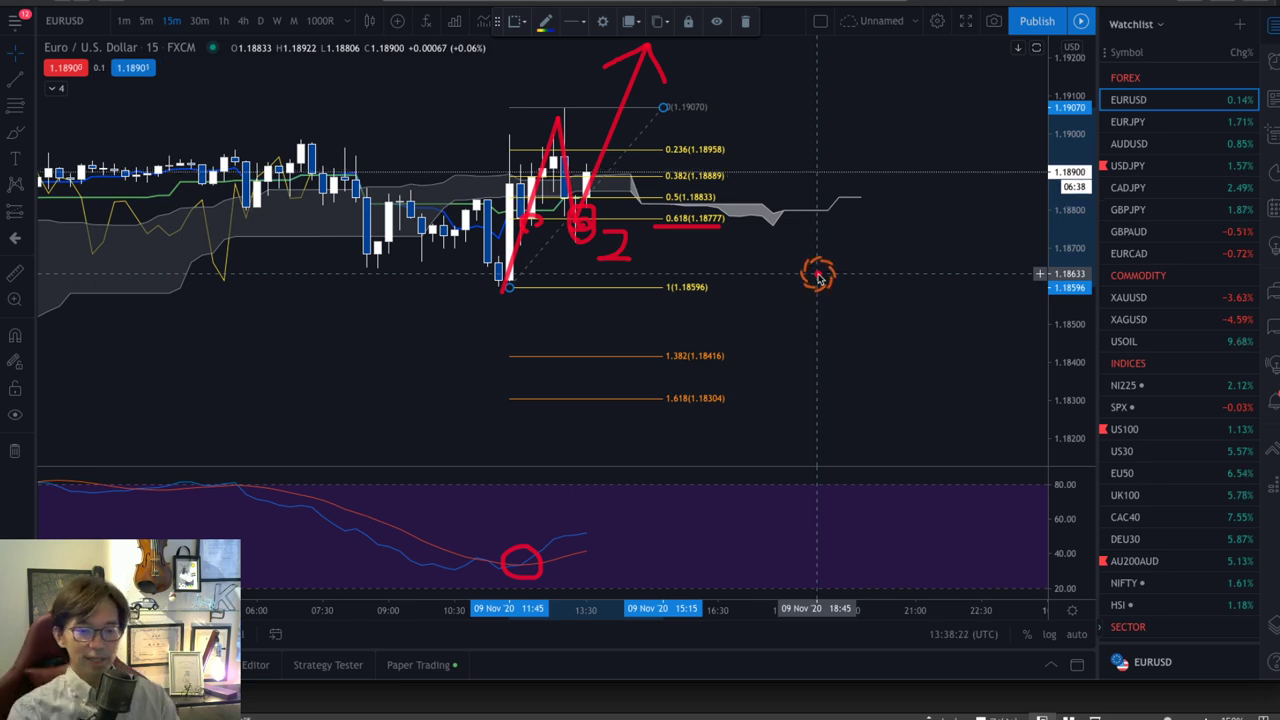
key(Escape)
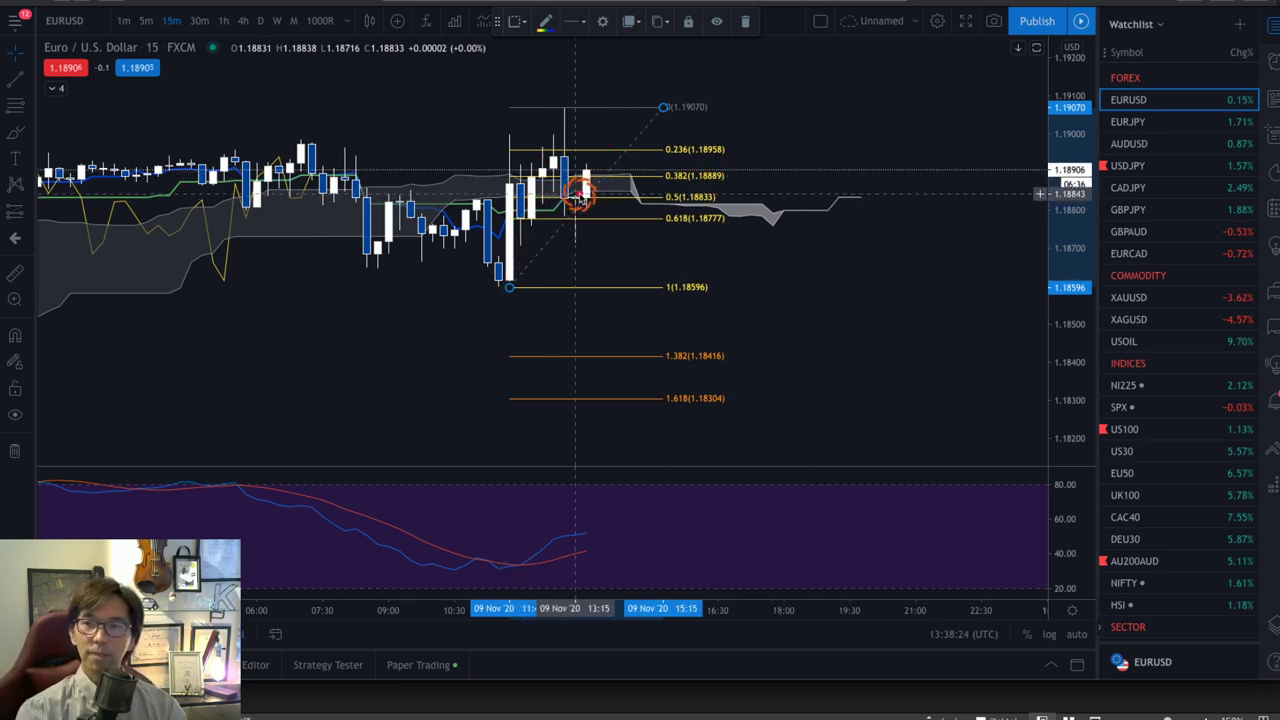
- Draw an entry line labelled B at the current price and a horizontal stop-loss line just below the 1.18596 low
mouse_move(571, 175)
mouse_down()
mouse_move(608, 176)
mouse_move(610, 198)
mouse_move(624, 168)
mouse_move(612, 182)
mouse_up()
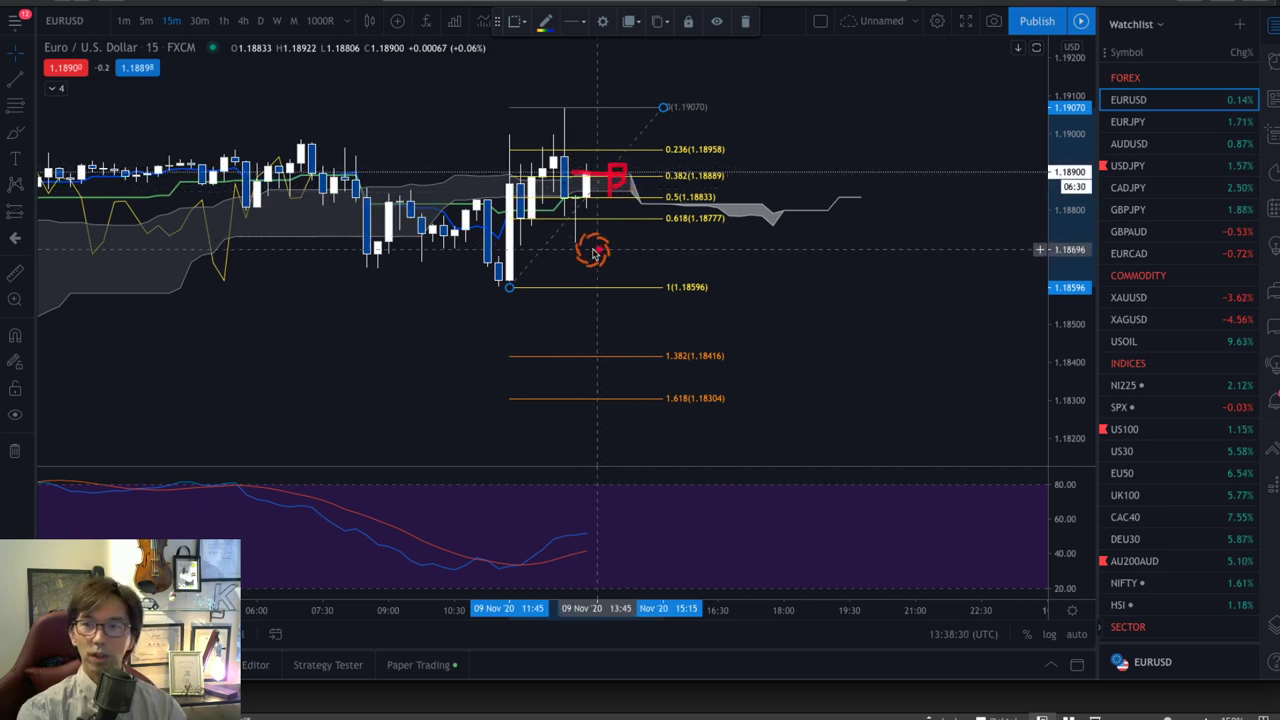
drag(550, 301, 670, 300)
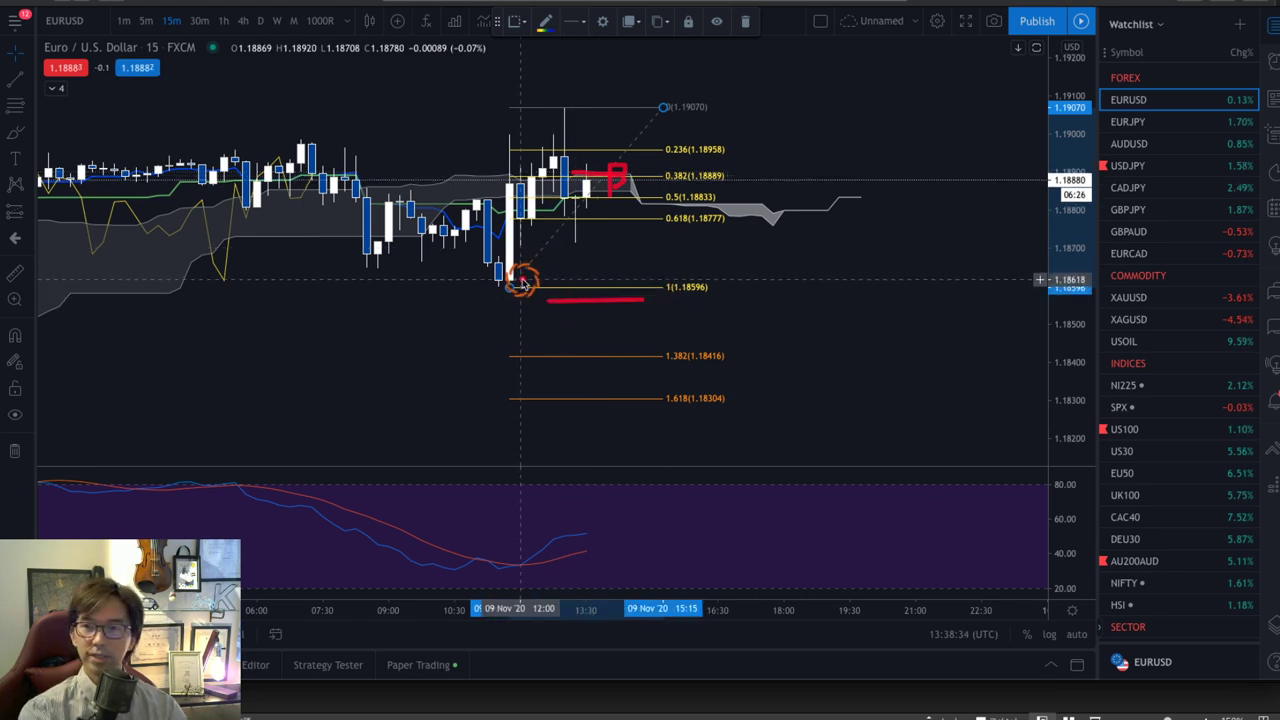
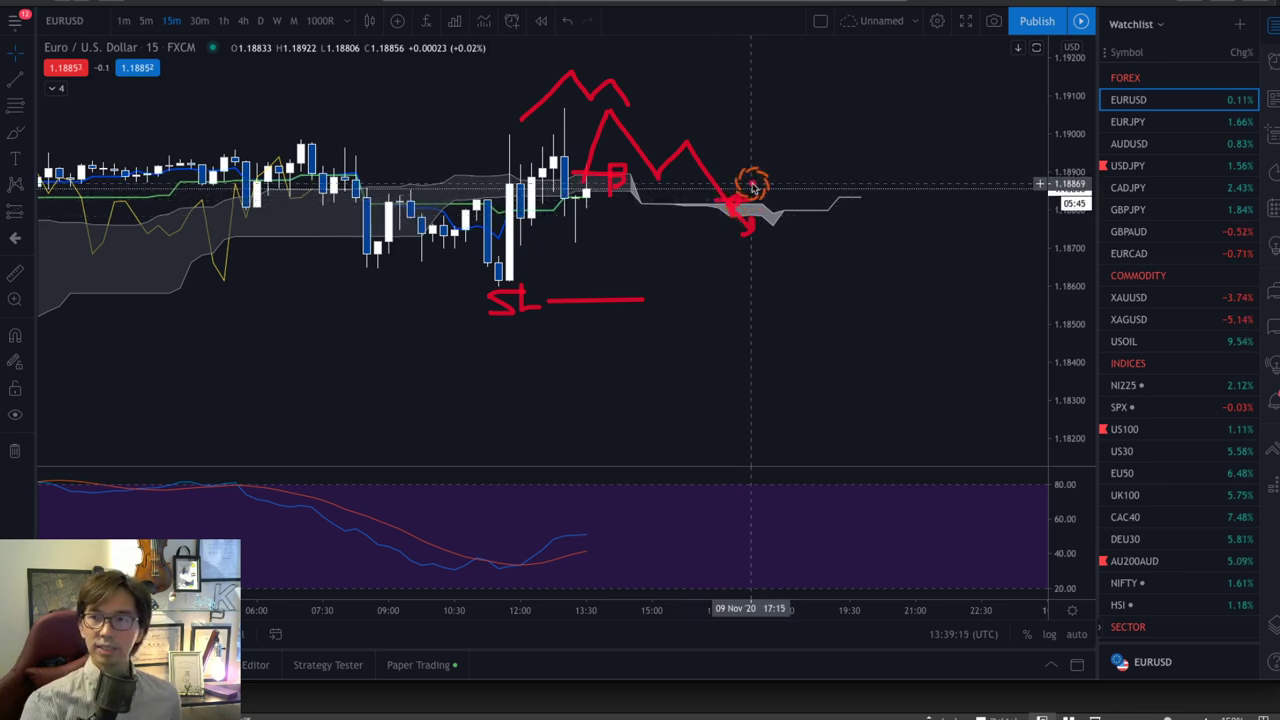
- Cross out the falling zigzag's end at the cloud, retrace the zigzags with a vertical stroke above them, and clear all the marks
mouse_move(749, 184)
mouse_down()
mouse_move(792, 223)
mouse_move(746, 224)
mouse_up()
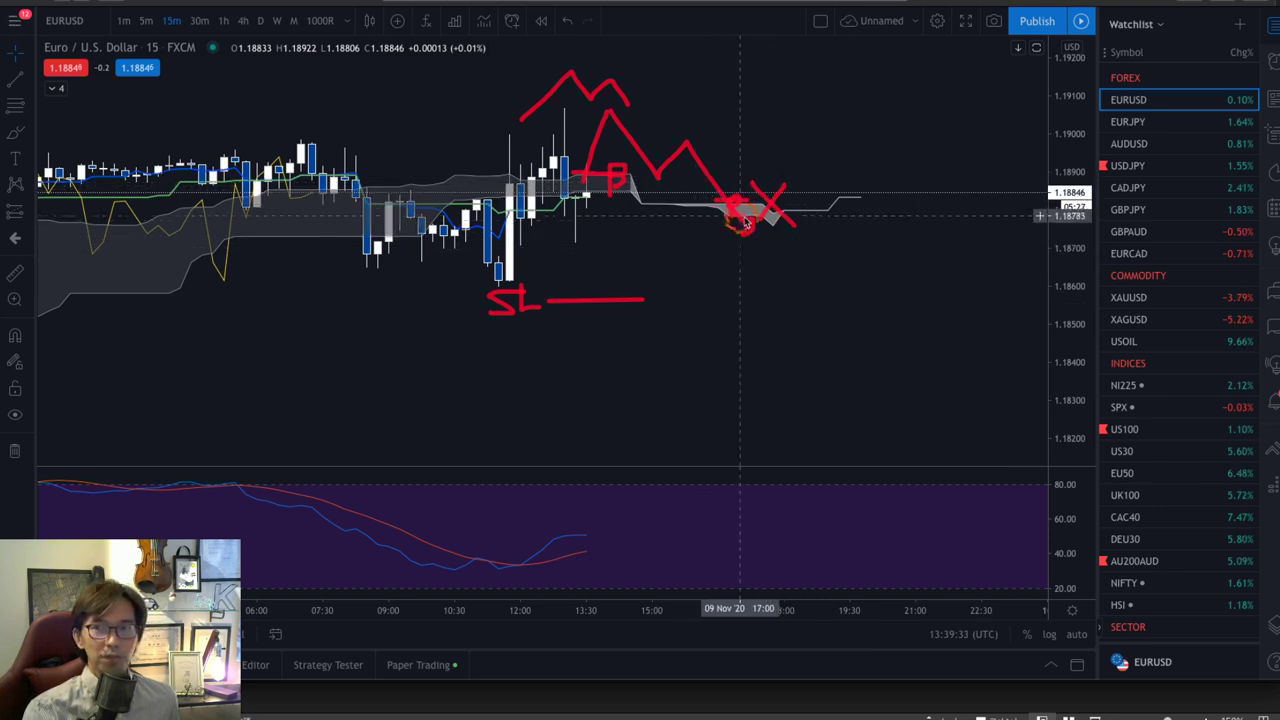
mouse_move(520, 108)
mouse_down()
mouse_move(566, 63)
mouse_move(629, 100)
mouse_up()
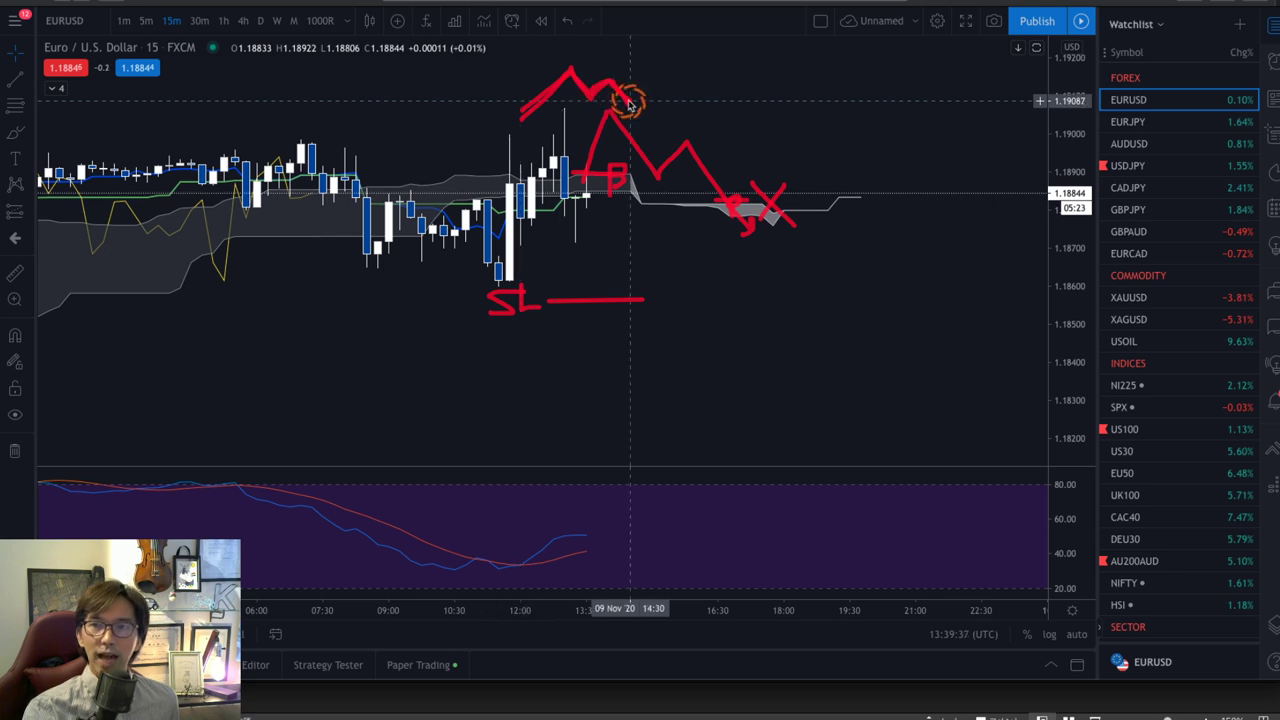
drag(641, 45, 642, 71)
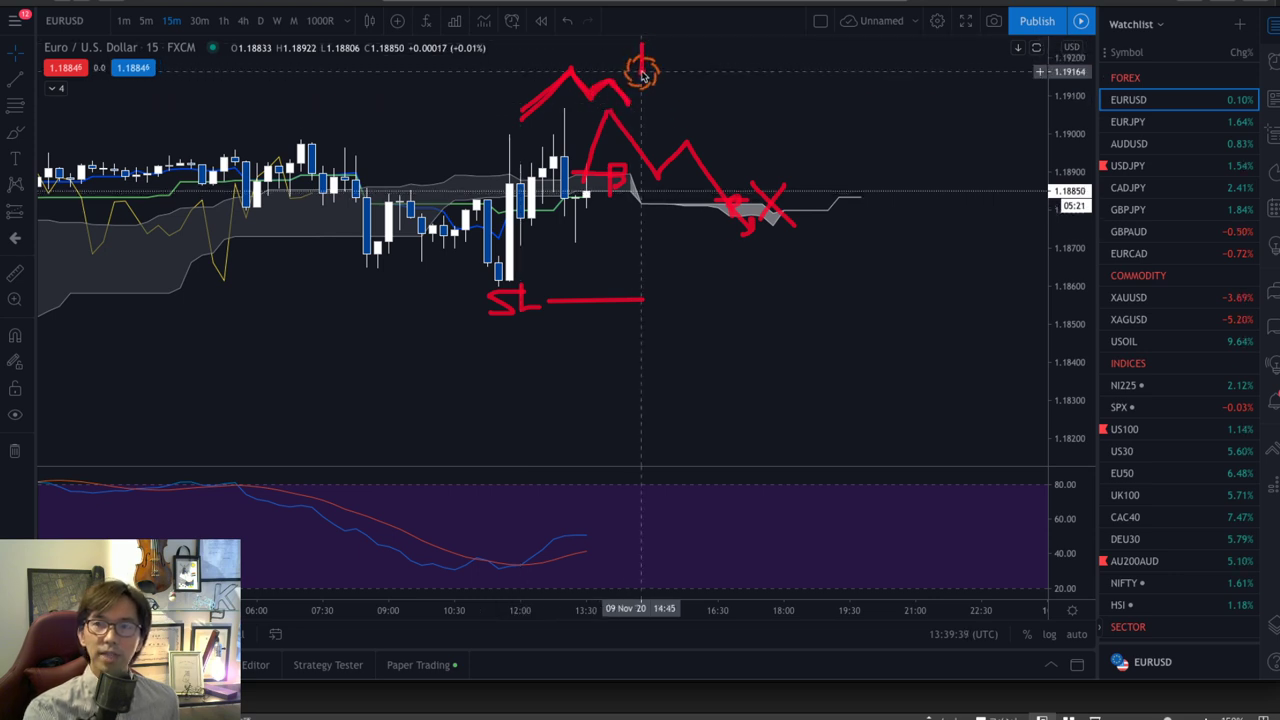
mouse_move(624, 118)
mouse_down()
mouse_move(608, 108)
mouse_move(654, 171)
mouse_move(687, 148)
mouse_move(748, 222)
mouse_move(757, 191)
mouse_move(791, 183)
mouse_move(751, 223)
mouse_up()
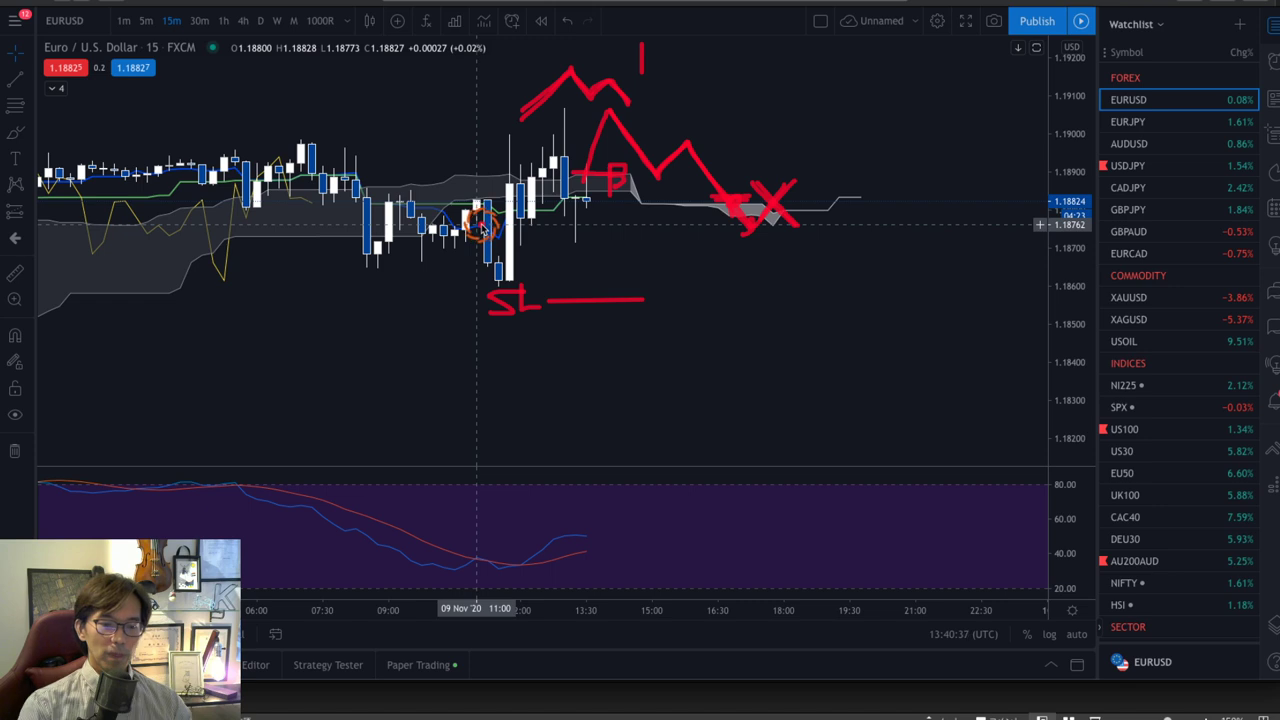
key(Escape)
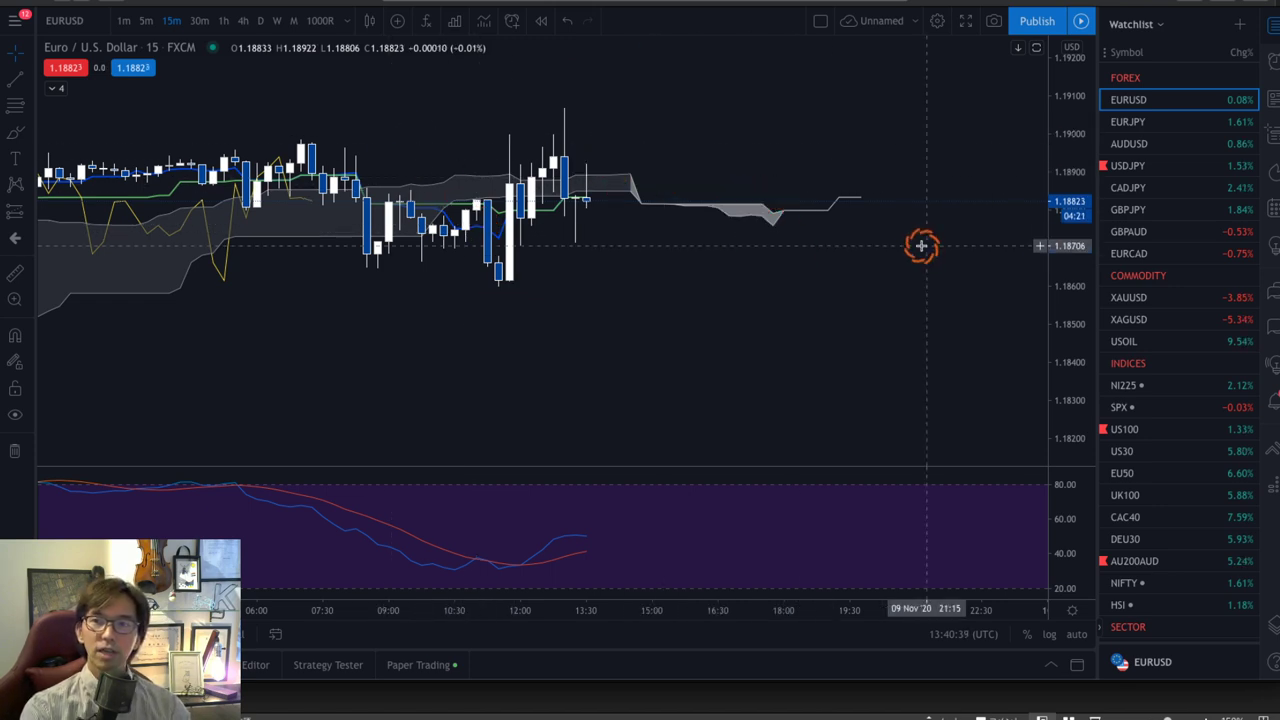
- Undo the addition of the oscillator pane and switch the chart to 4h, with the price scale compressed to fit the candles and cloud
key(ctrl+z)
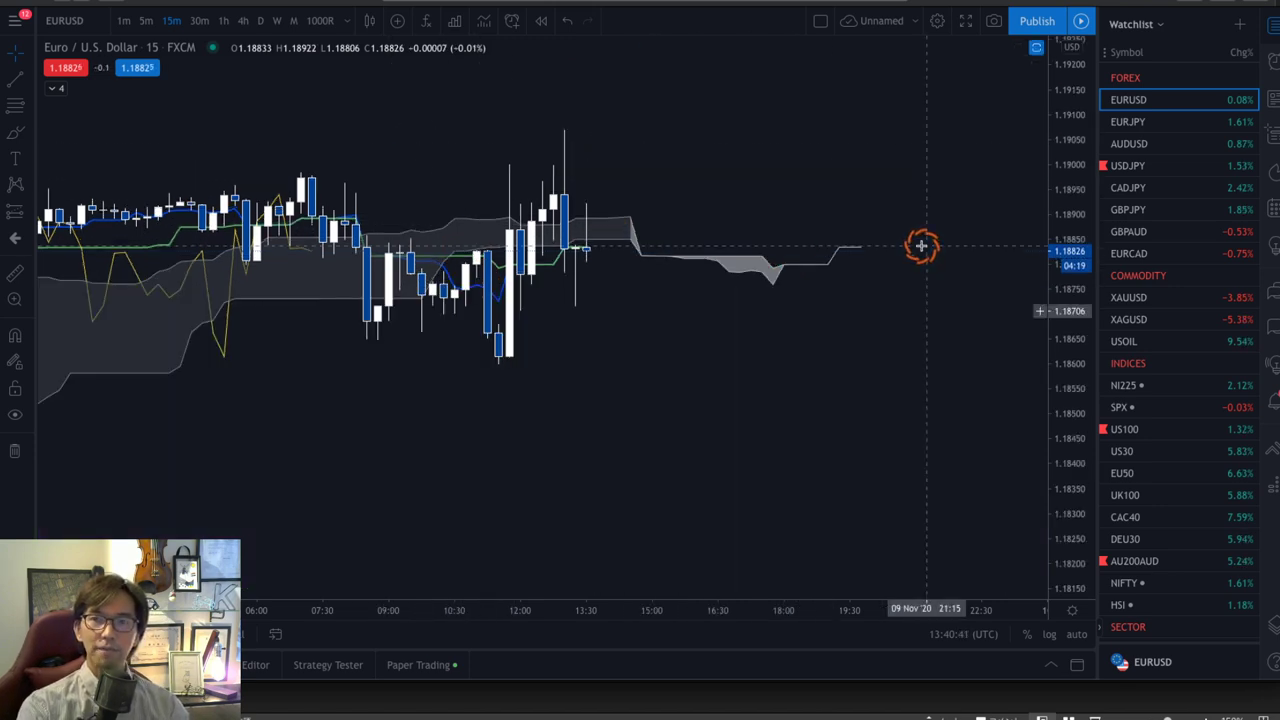
click(257, 22)
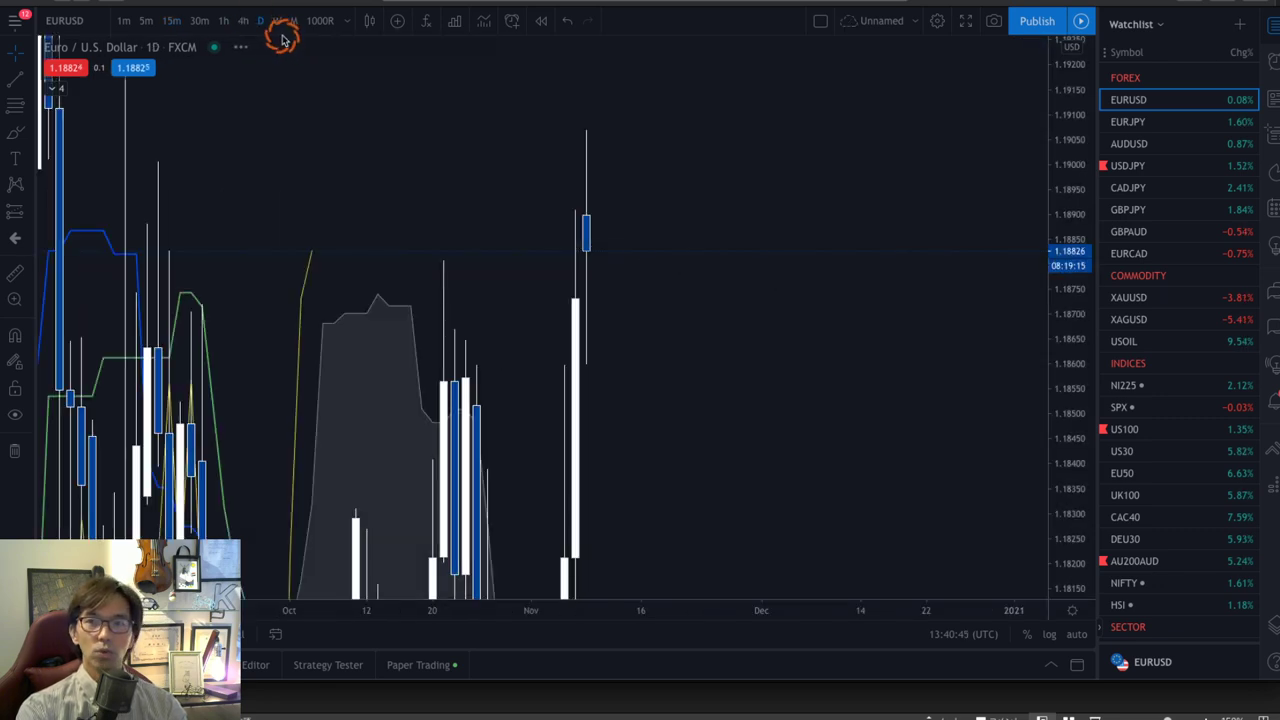
click(243, 21)
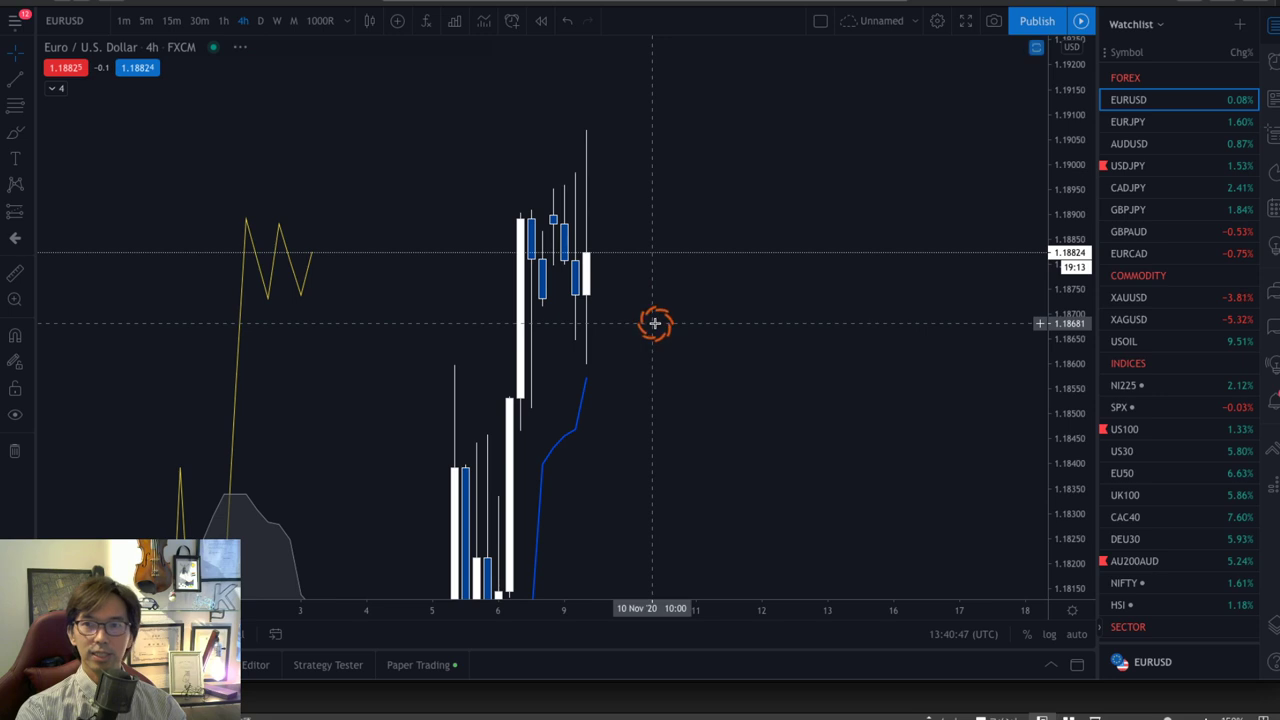
drag(1077, 114, 1083, 474)
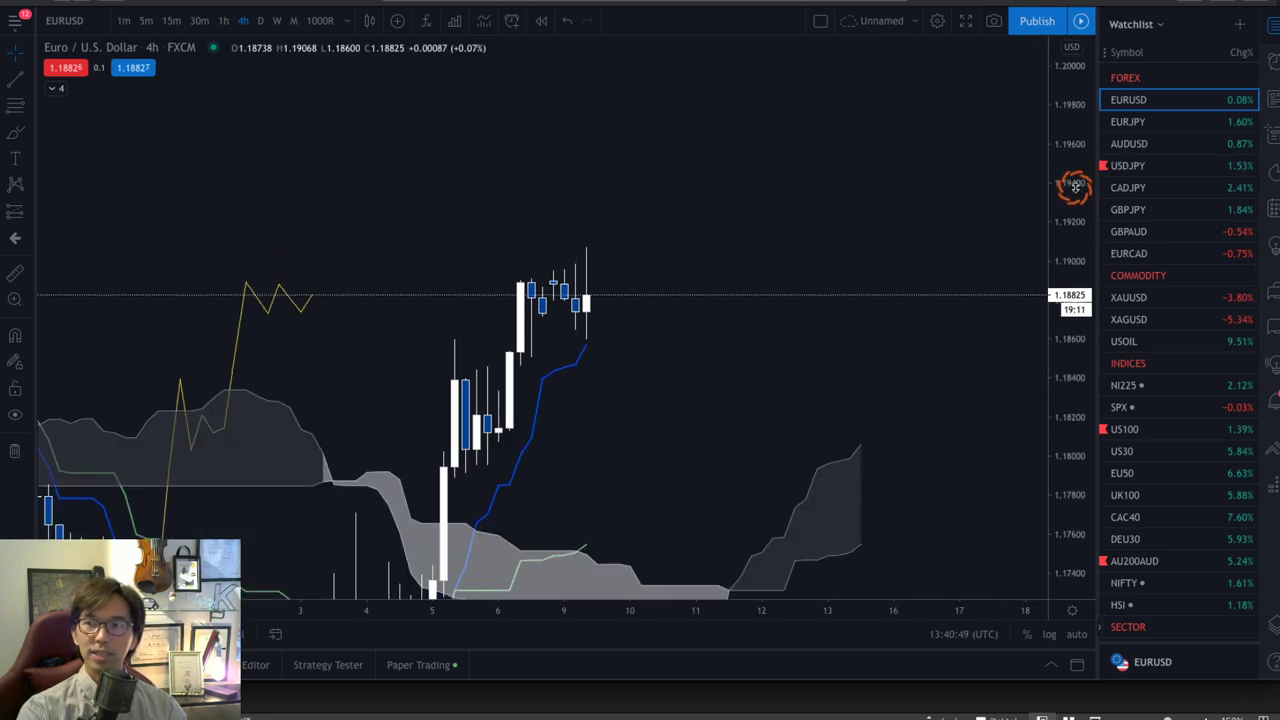
drag(848, 223, 769, 111)
drag(1074, 134, 1077, 312)
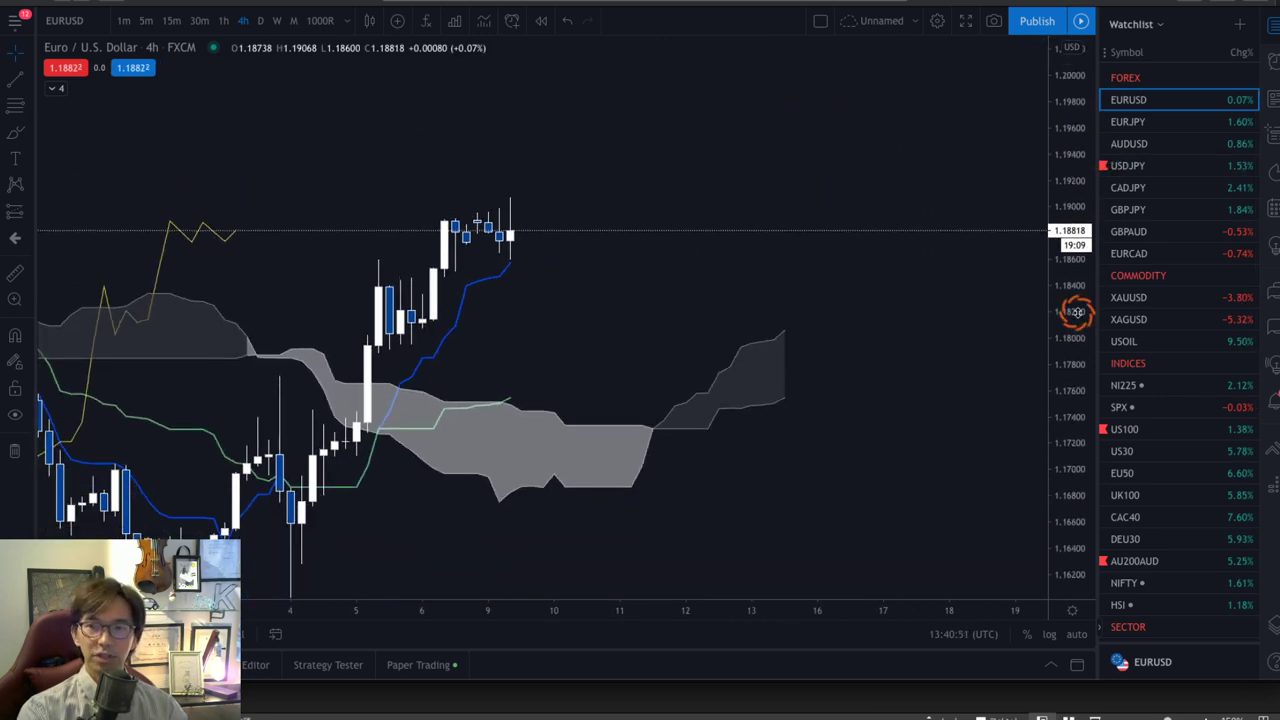
drag(737, 334, 787, 330)
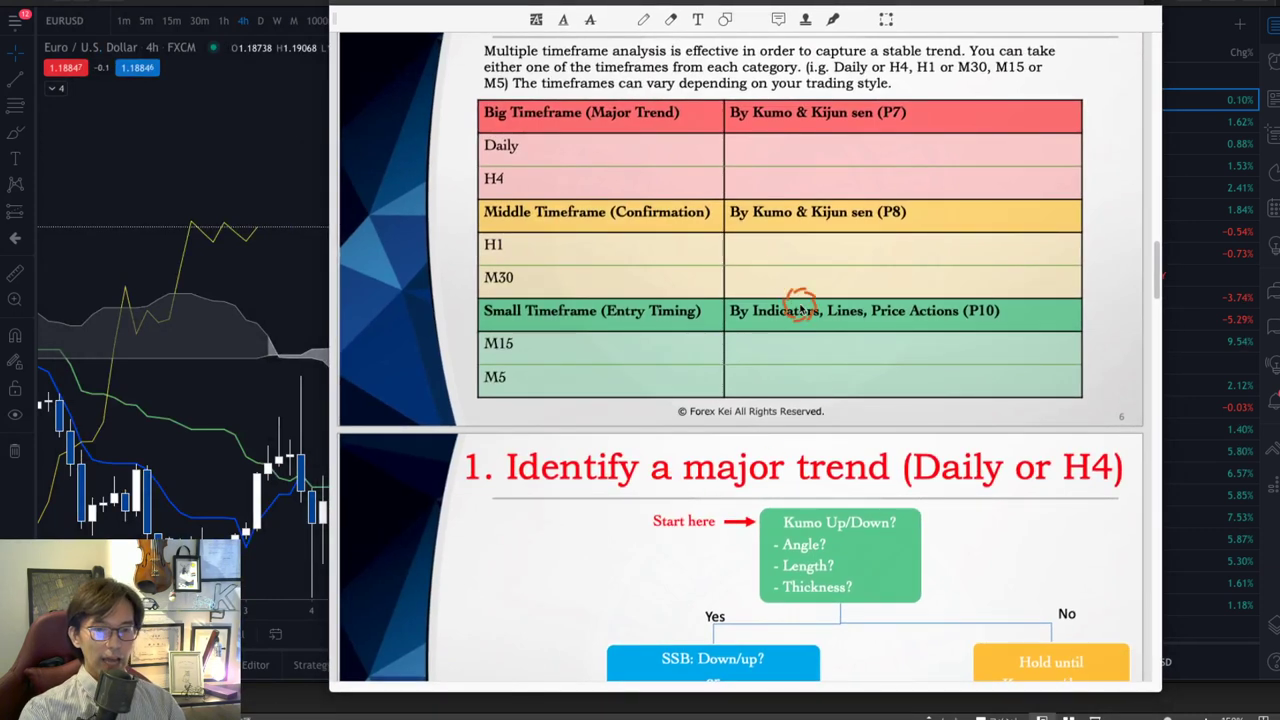
- In the trading strategy PDF, review the pages from the cover through Instruction to the Three Timeframe Categories table
scroll(978, 330, up, 20)
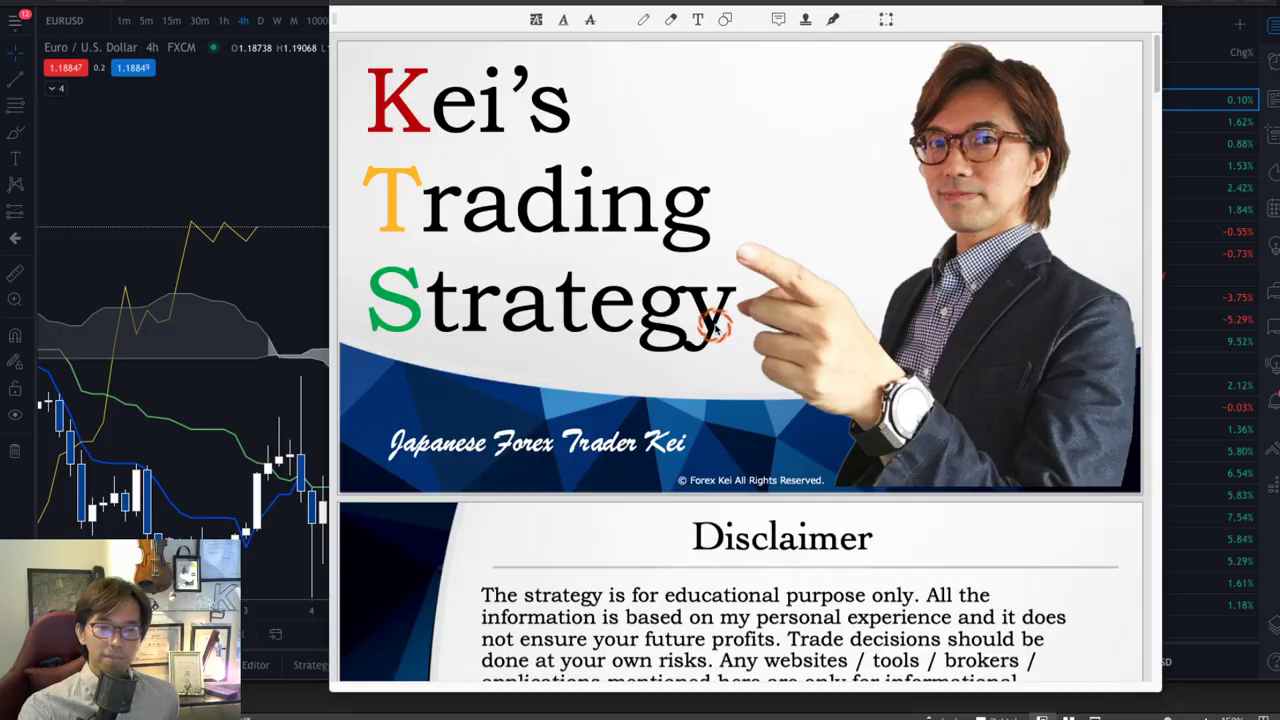
scroll(715, 328, down, 9)
scroll(715, 328, down, 10)
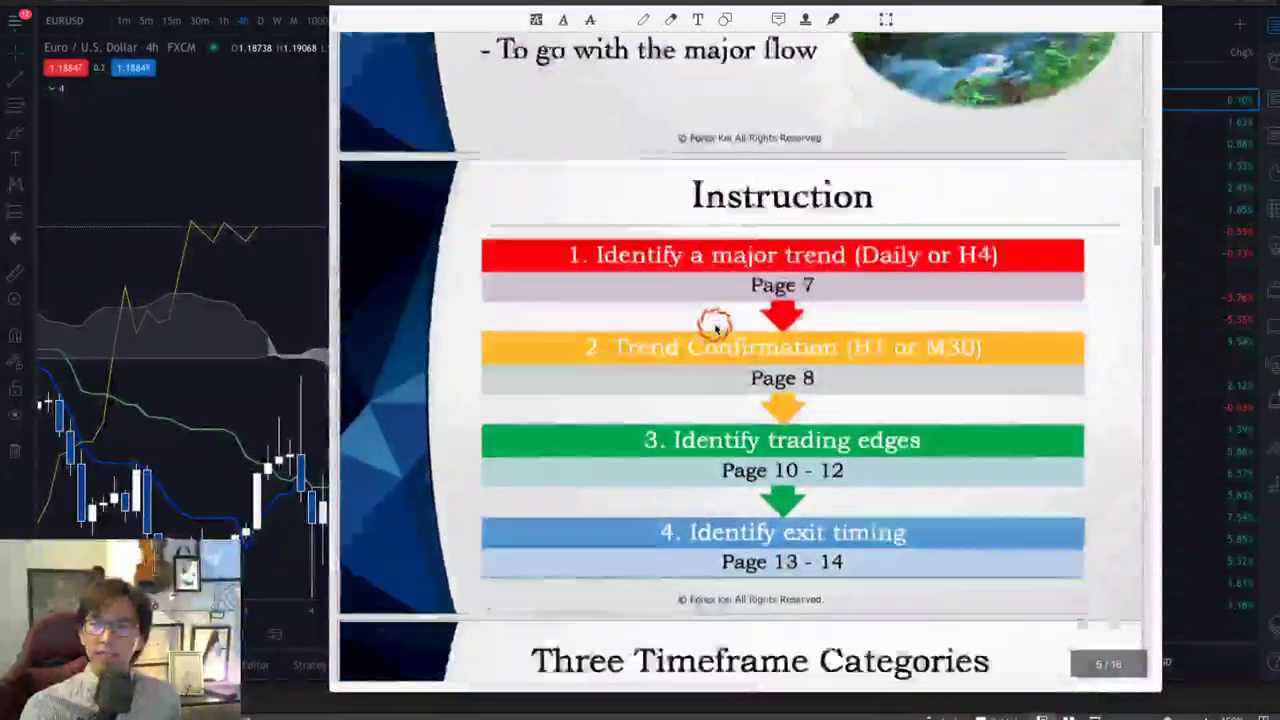
scroll(715, 328, up, 1)
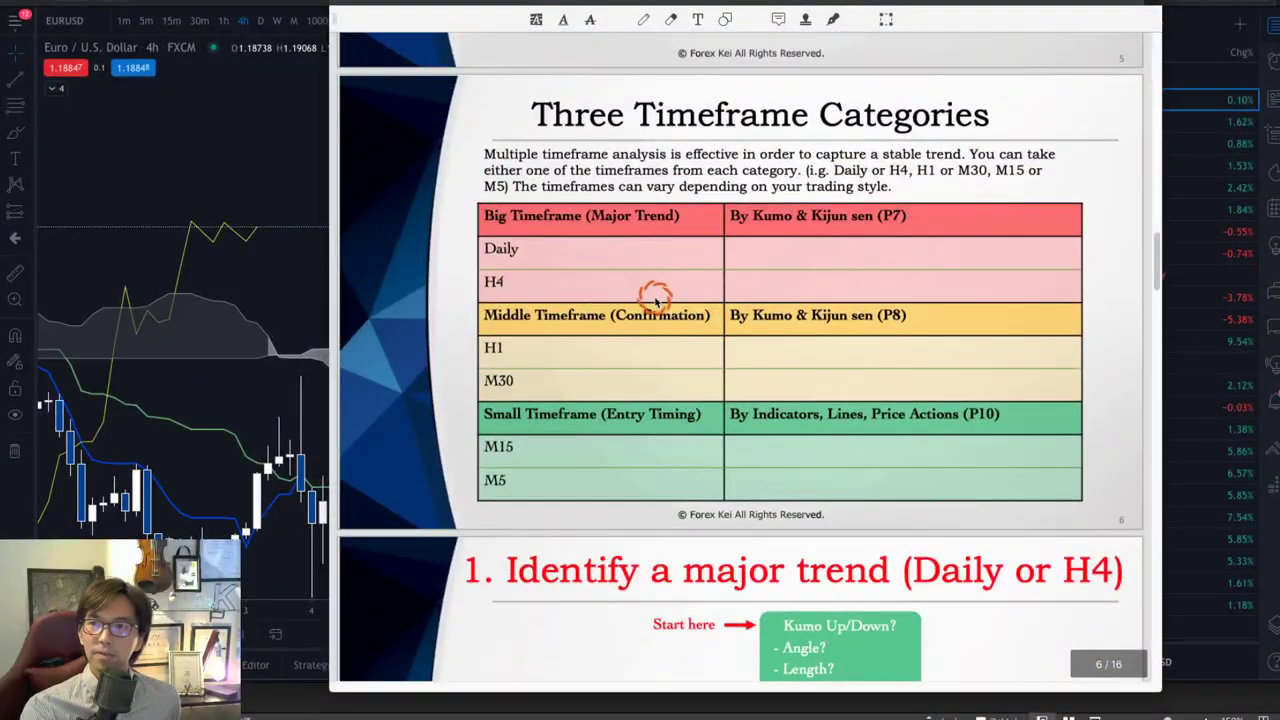